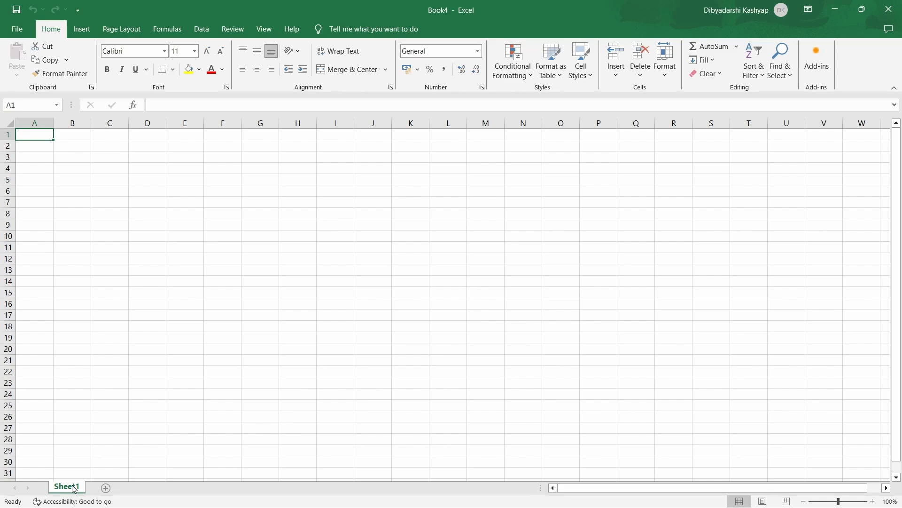
Look through the insert, page layout, formula, data, review, view and home commands, plus the cell reference and formula fields
left_click(115, 339)
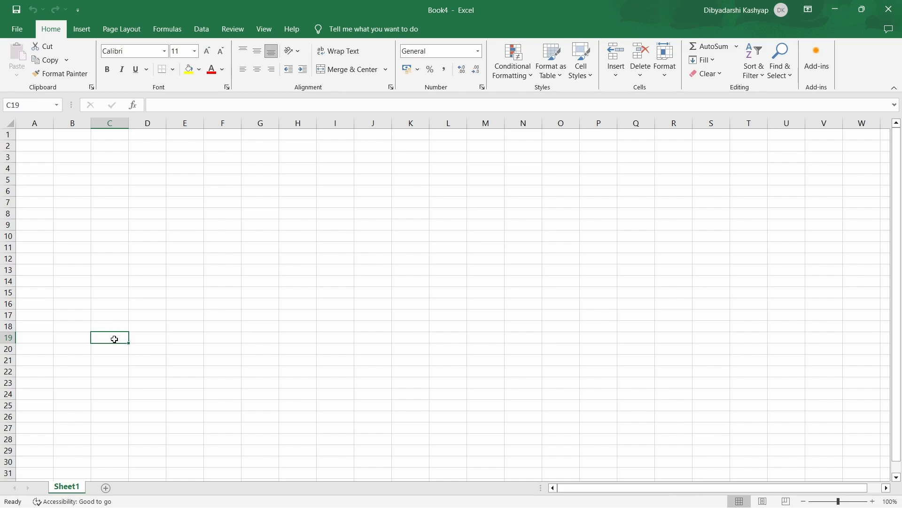
key("Delete")
left_click(82, 31)
left_click(124, 30)
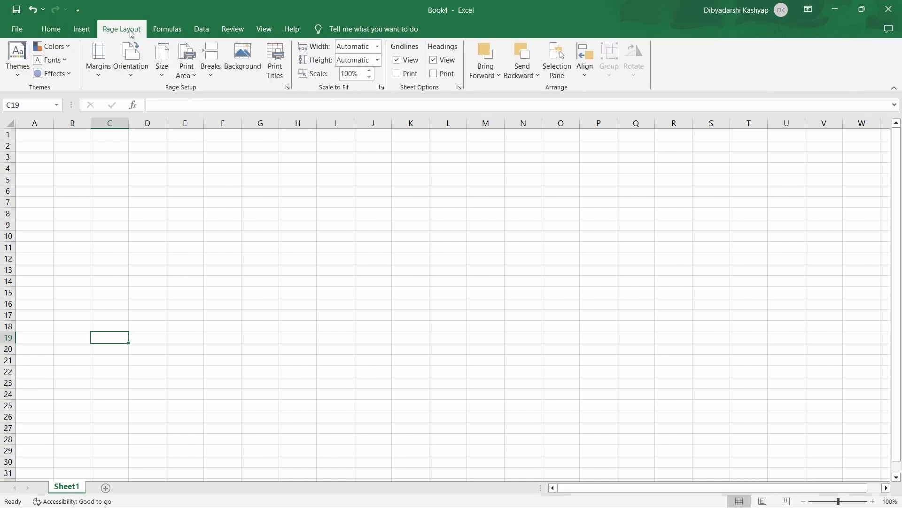
left_click(166, 30)
left_click(201, 31)
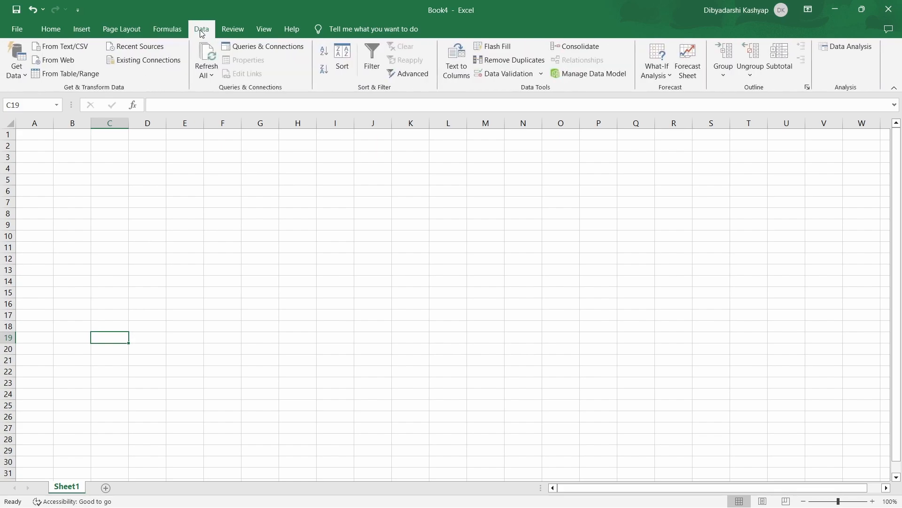
left_click(231, 31)
left_click(262, 32)
left_click(64, 34)
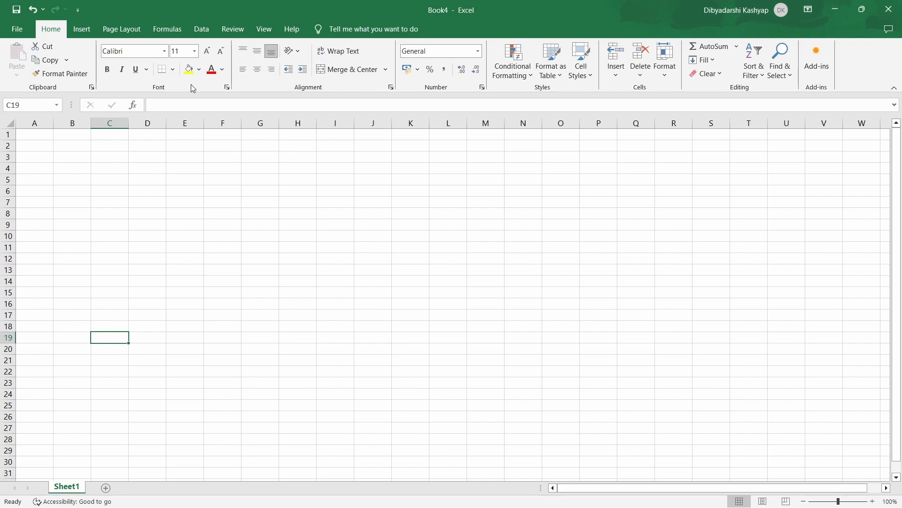
left_click(28, 102)
left_click(166, 101)
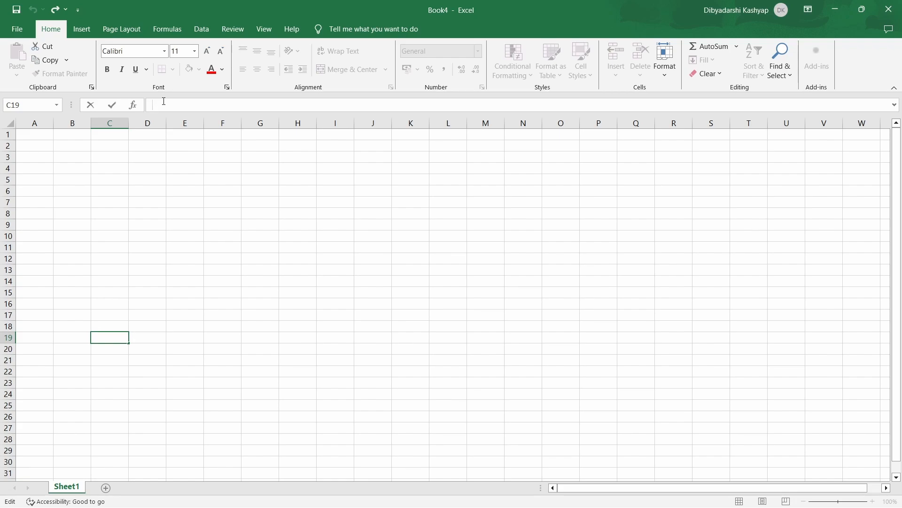
Select rows 1 to 3 and columns A to C one at a time, along with cells A1, C3 and B3
left_click(34, 136)
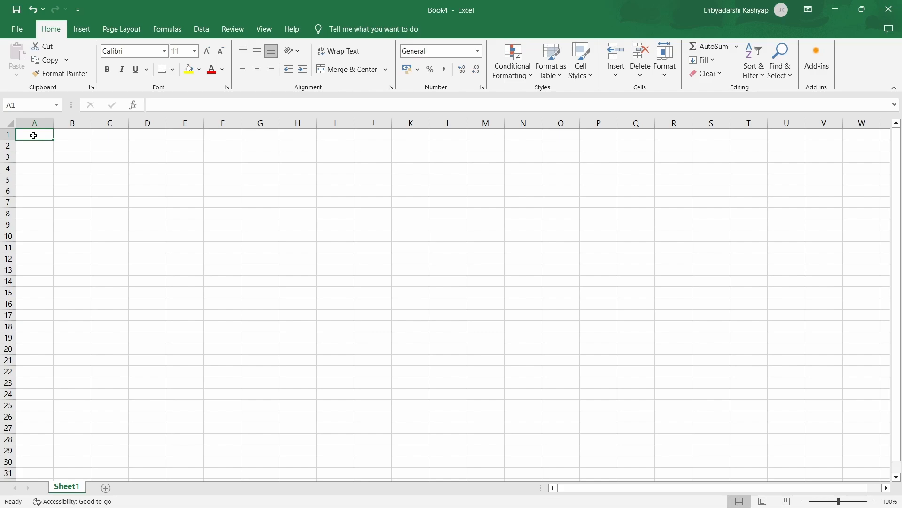
left_click(7, 135)
left_click(9, 147)
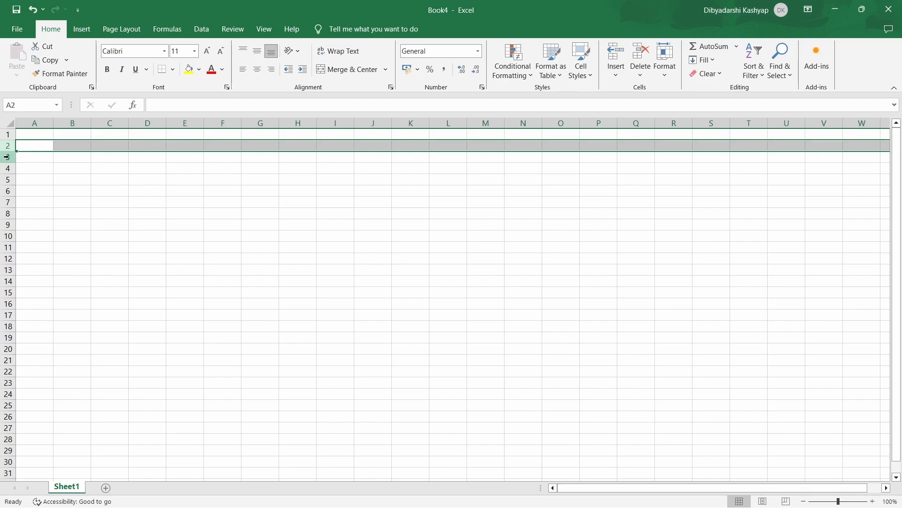
left_click(7, 157)
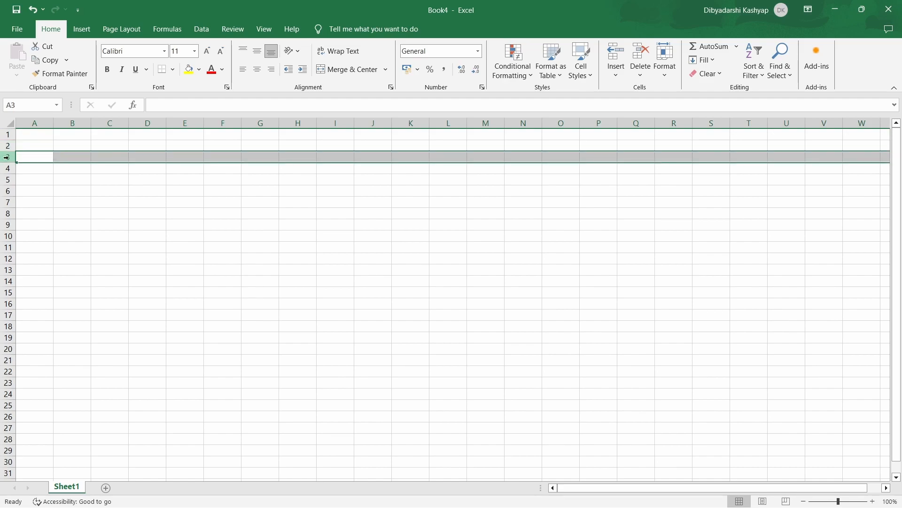
left_click(34, 123)
left_click(74, 123)
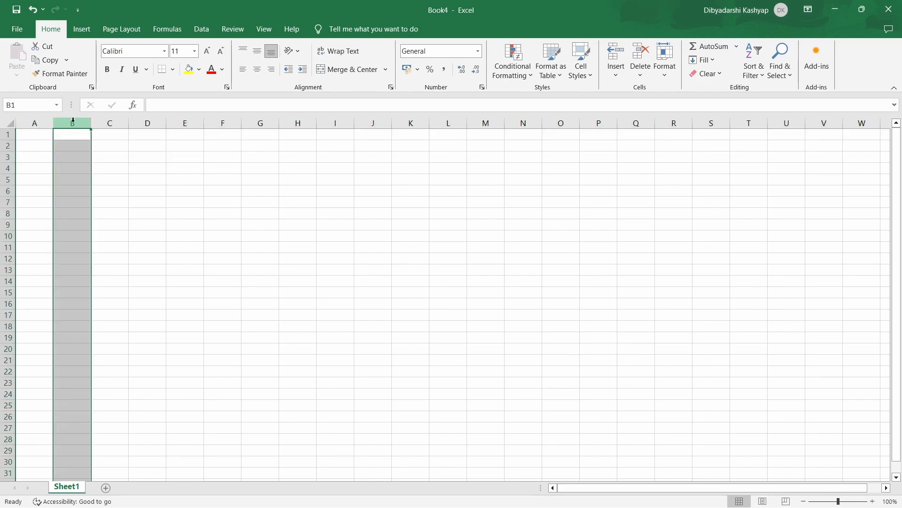
left_click(103, 125)
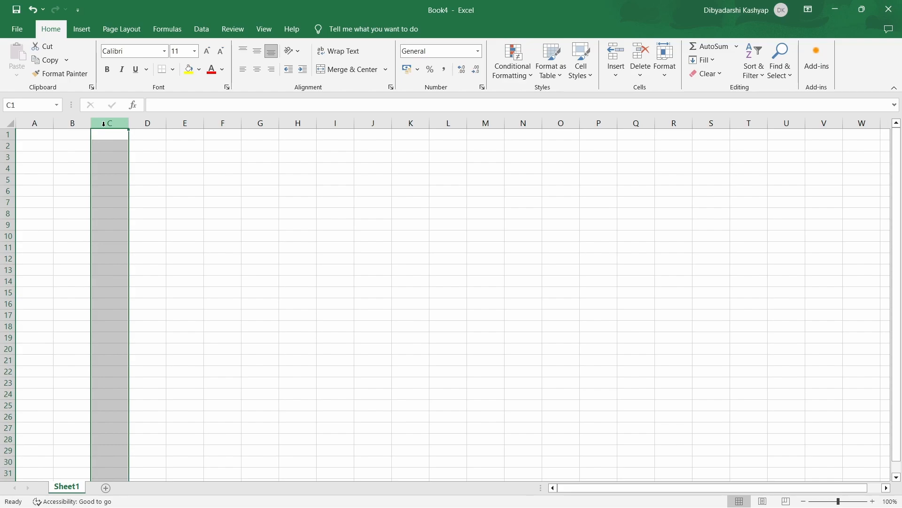
left_click(98, 155)
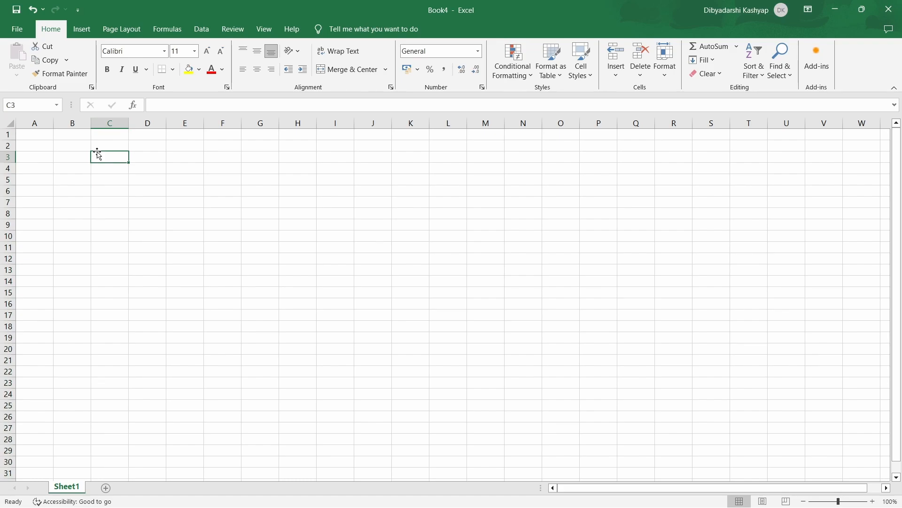
left_click(36, 141)
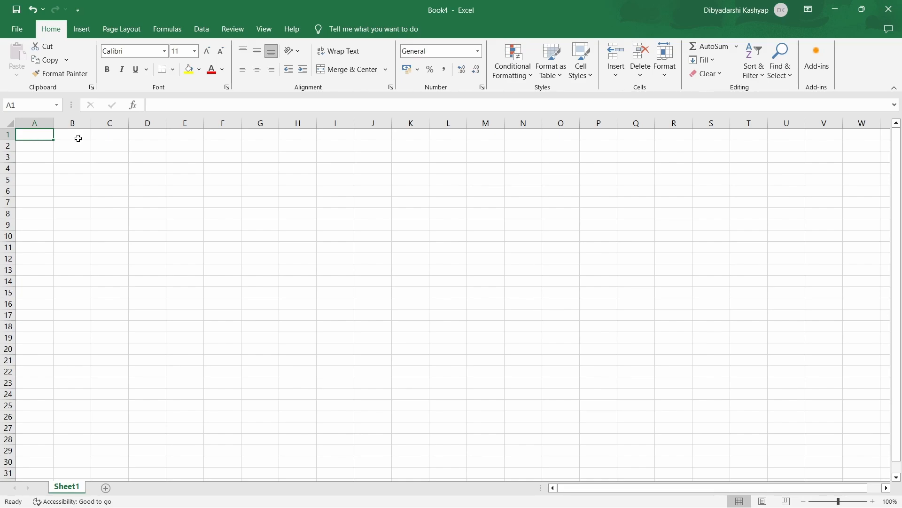
left_click(73, 123)
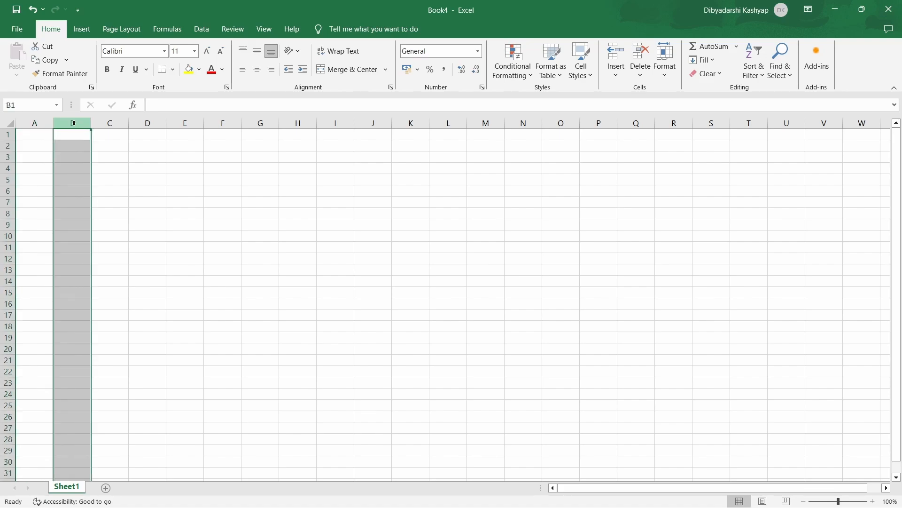
left_click(80, 159)
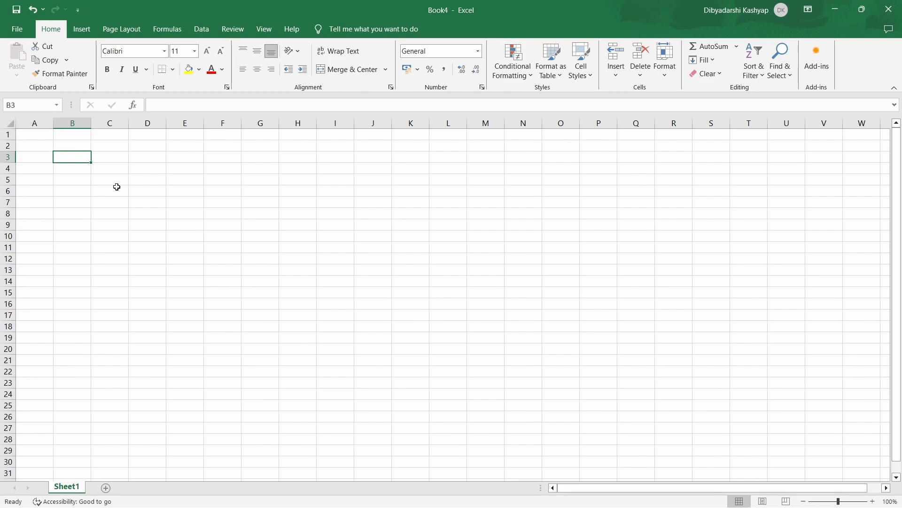
Add two worksheets to the workbook and give Sheet3 a light blue tab color
left_click(106, 488)
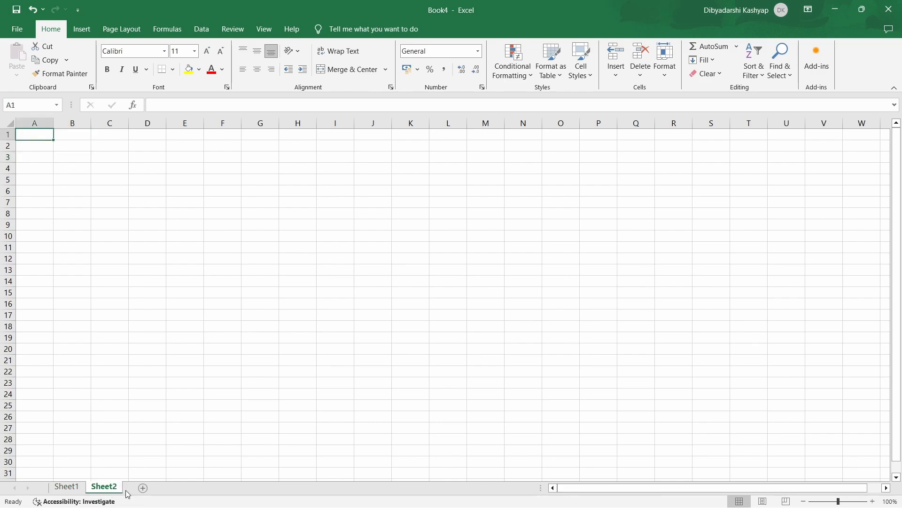
left_click(143, 489)
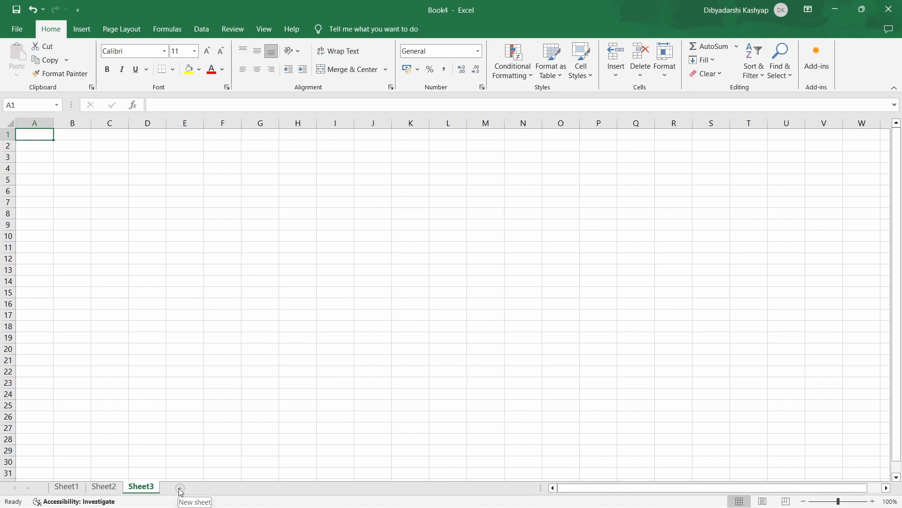
right_click(152, 490)
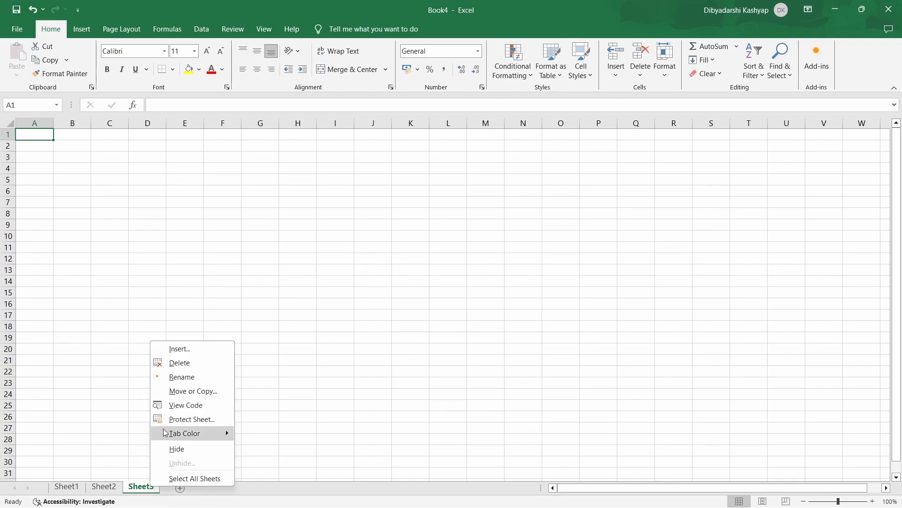
mouse_move(191, 432)
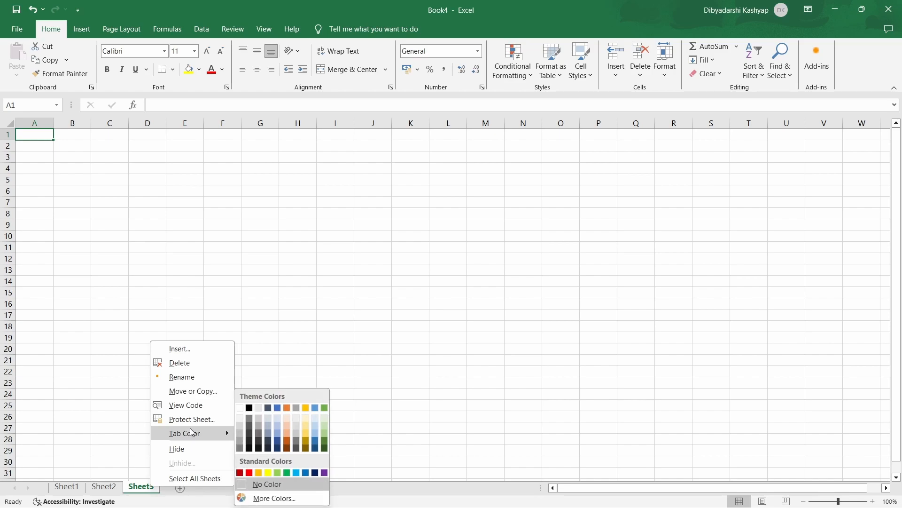
left_click(262, 416)
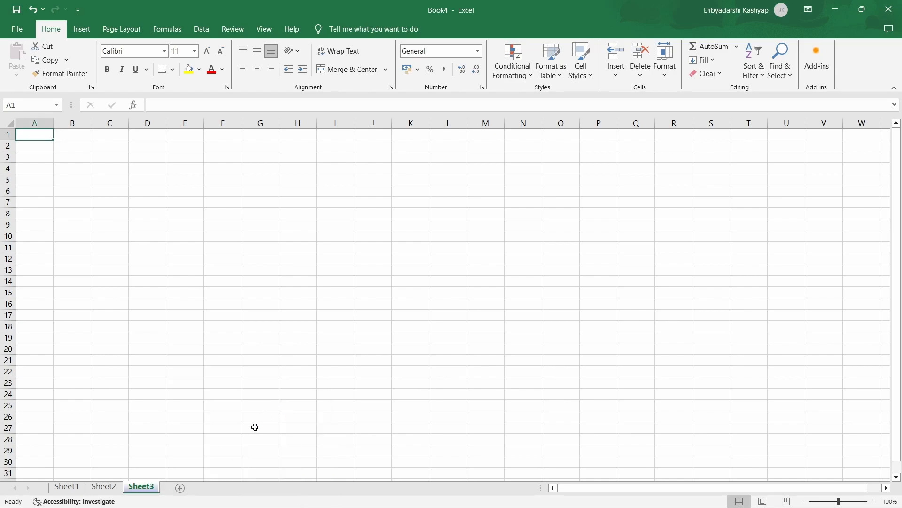
Delete Sheet3 and rename Sheet2 as xyz
right_click(148, 490)
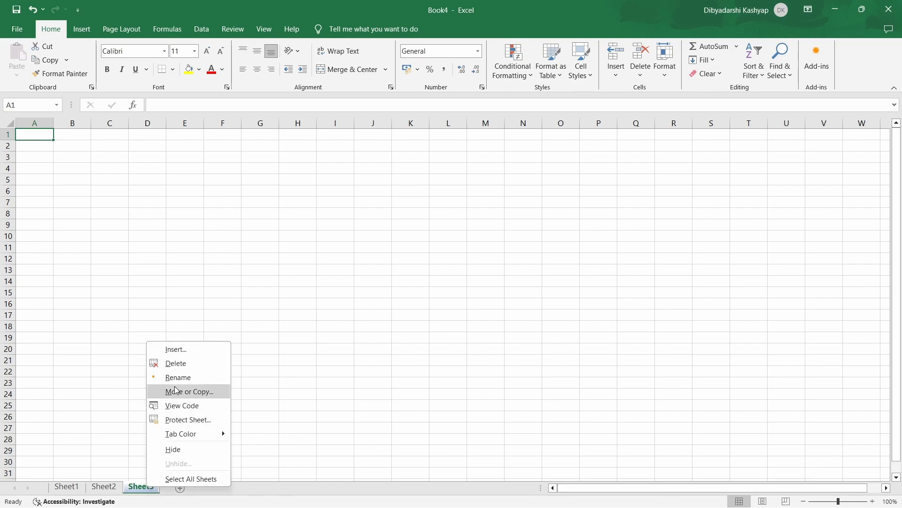
left_click(181, 366)
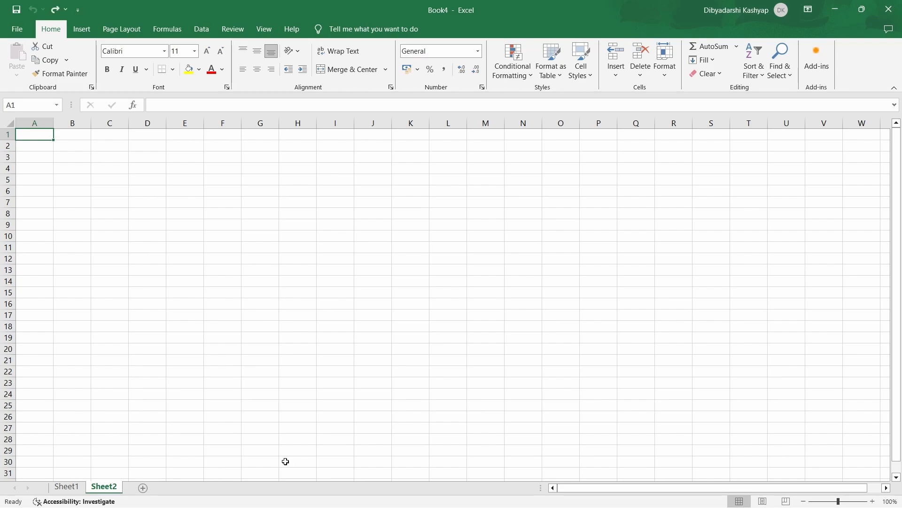
double_click(105, 489)
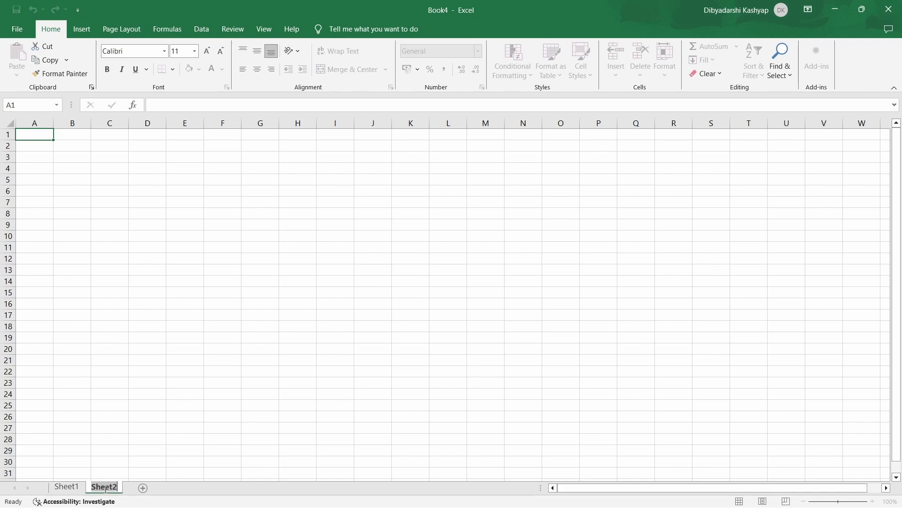
type("xyz")
key("Return")
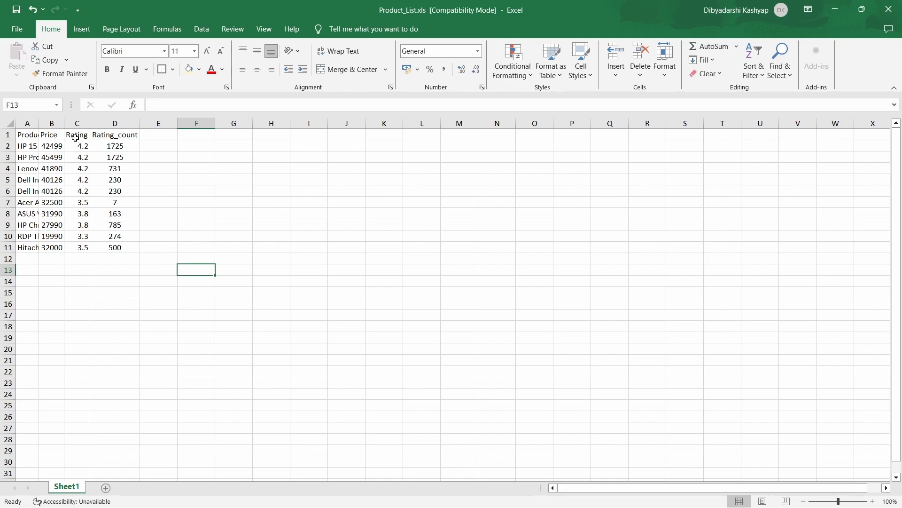
Widen column A of the product list to fit the full product names
mouse_move(38, 124)
left_mouse_down()
mouse_move(93, 123)
mouse_move(53, 123)
left_mouse_up()
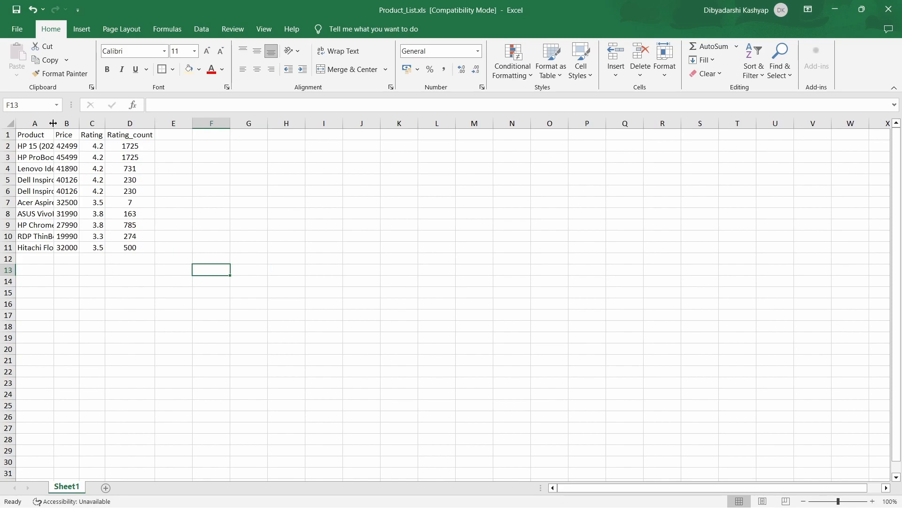
double_click(54, 123)
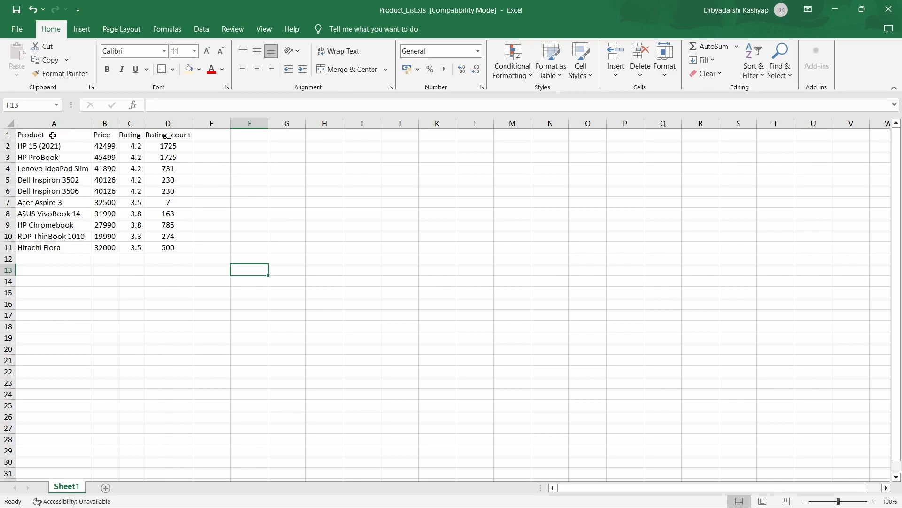
Fill the header cells A1:D1 with light gold and make their text bold
left_click_drag(51, 135, 163, 135)
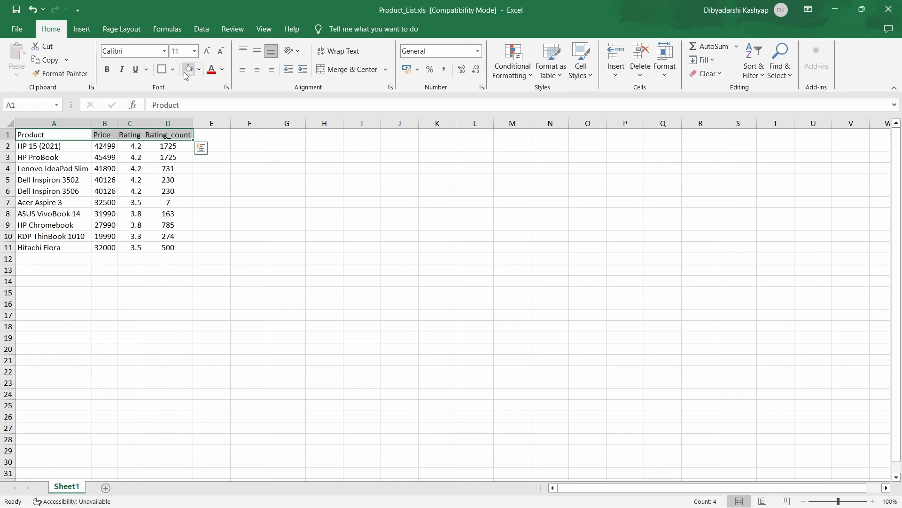
left_click(198, 70)
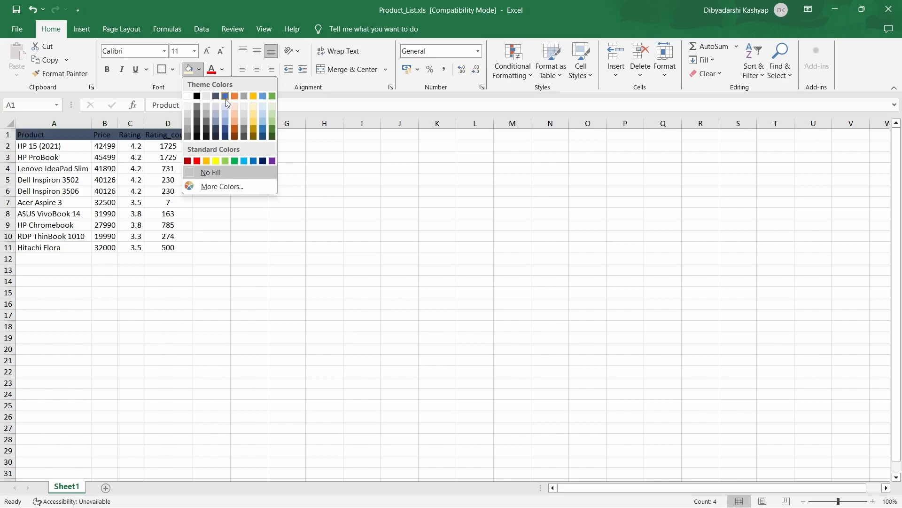
left_click(255, 115)
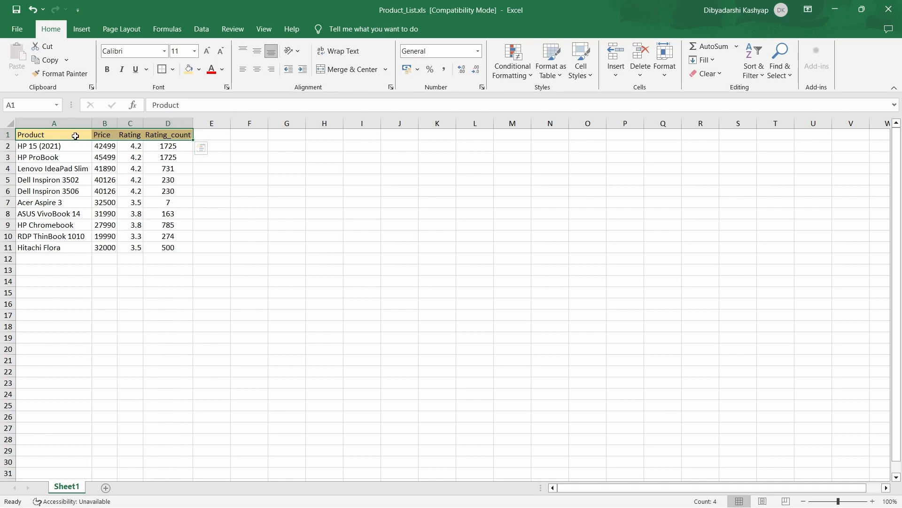
left_click(107, 71)
left_click(214, 181)
left_click(221, 188)
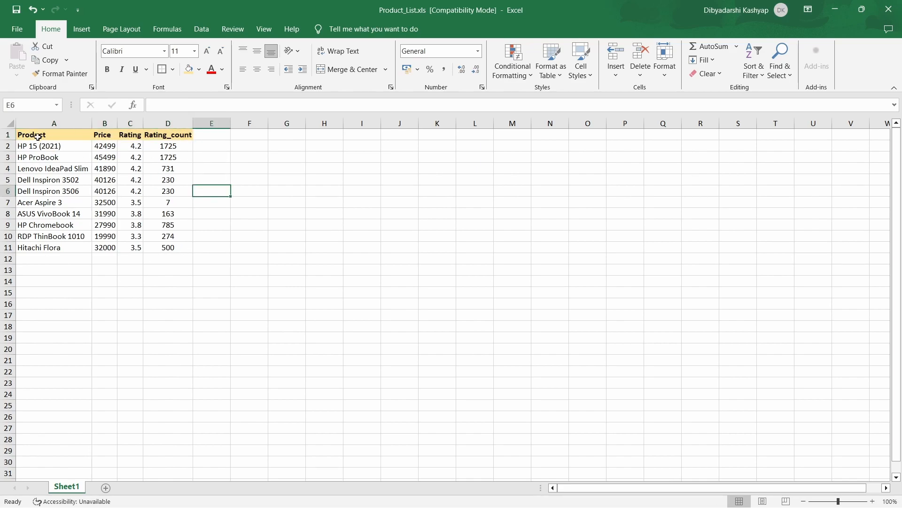
Apply thick outside borders around the whole product table, A1:D11
left_click_drag(32, 135, 193, 247)
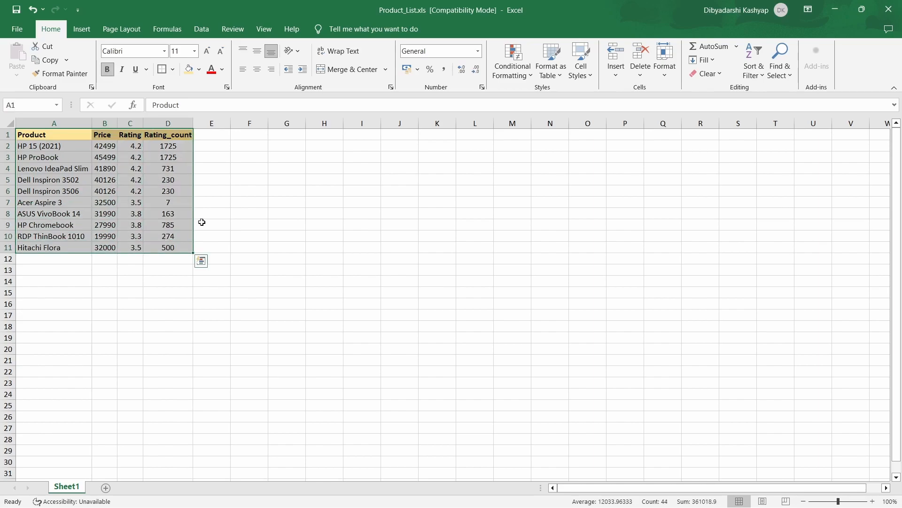
left_click(172, 70)
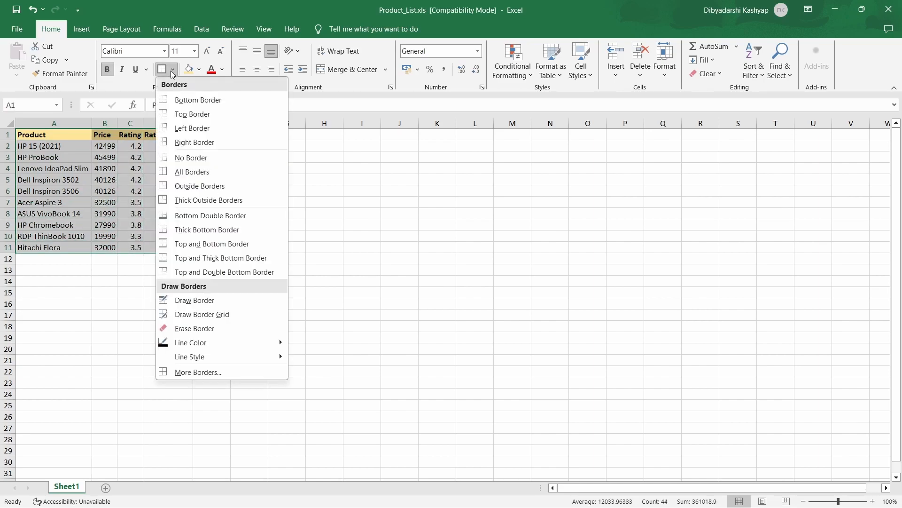
left_click(191, 202)
left_click(249, 203)
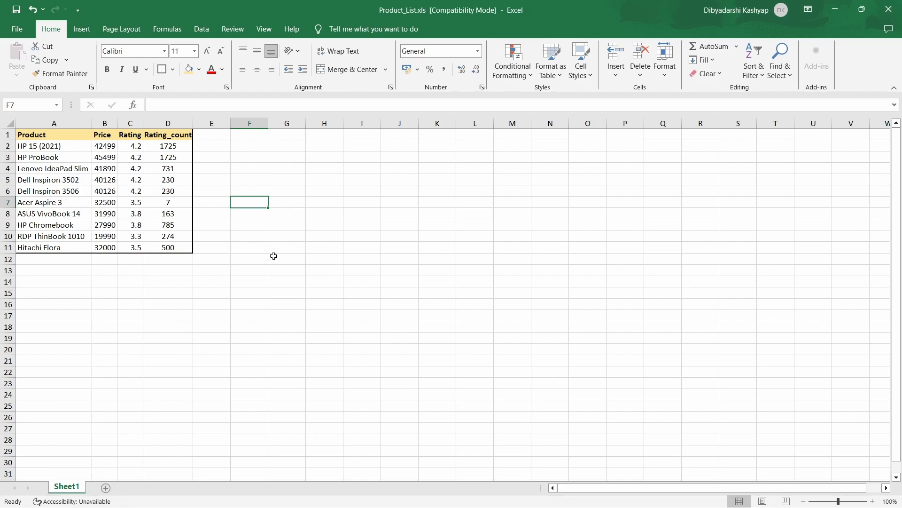
Try changing the font size of the header cells A1:D1
left_click_drag(52, 136, 167, 136)
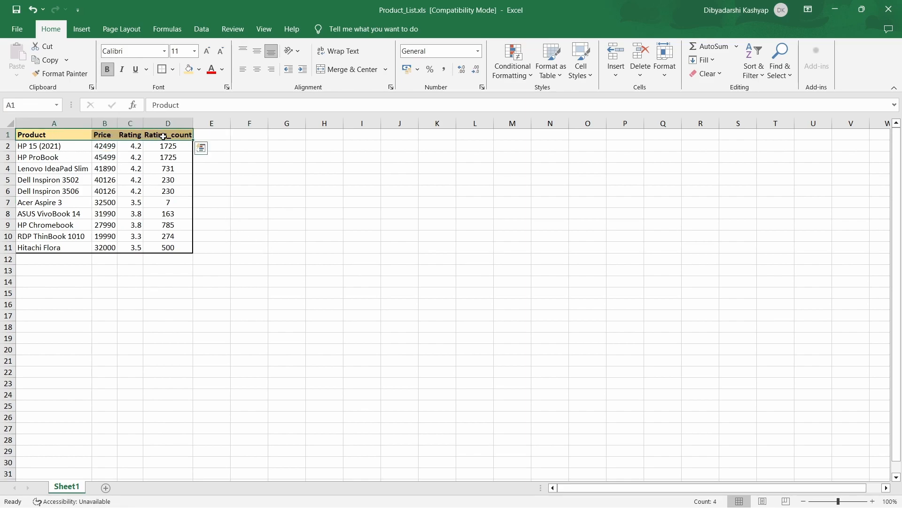
left_click(207, 56)
left_click(220, 52)
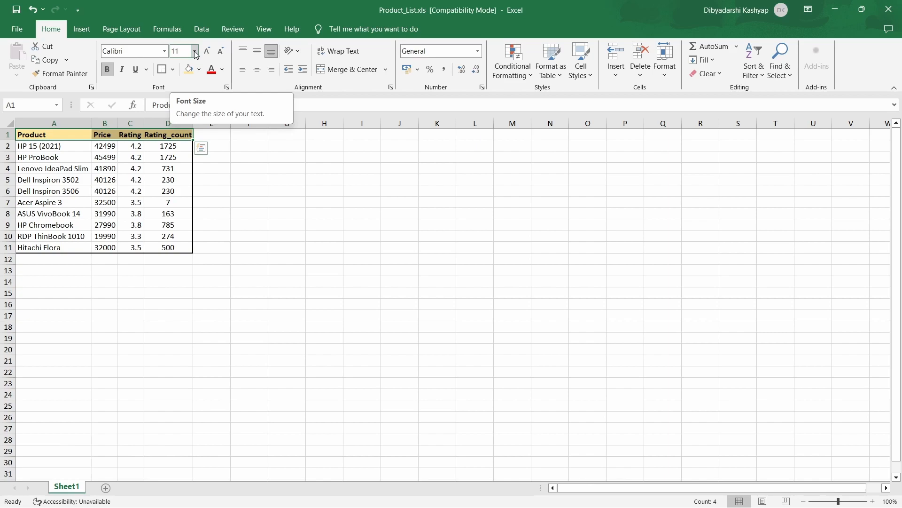
left_click(195, 52)
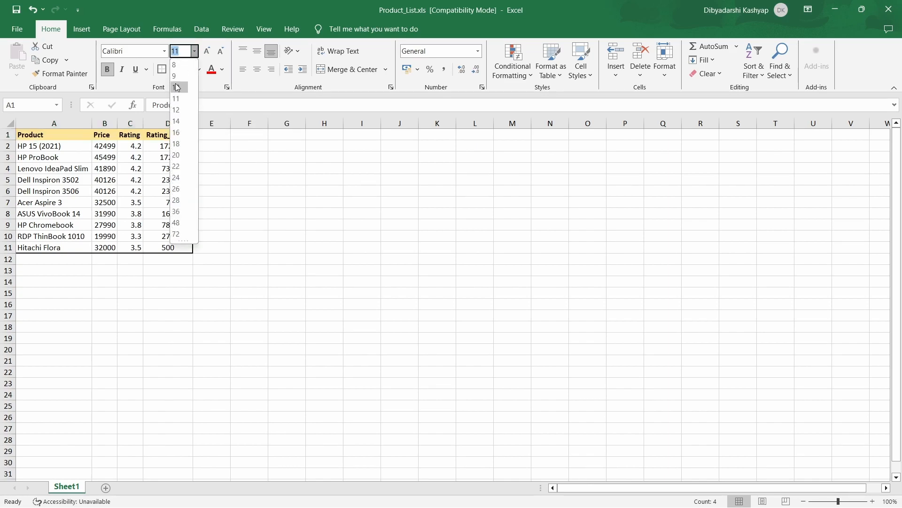
key("Escape")
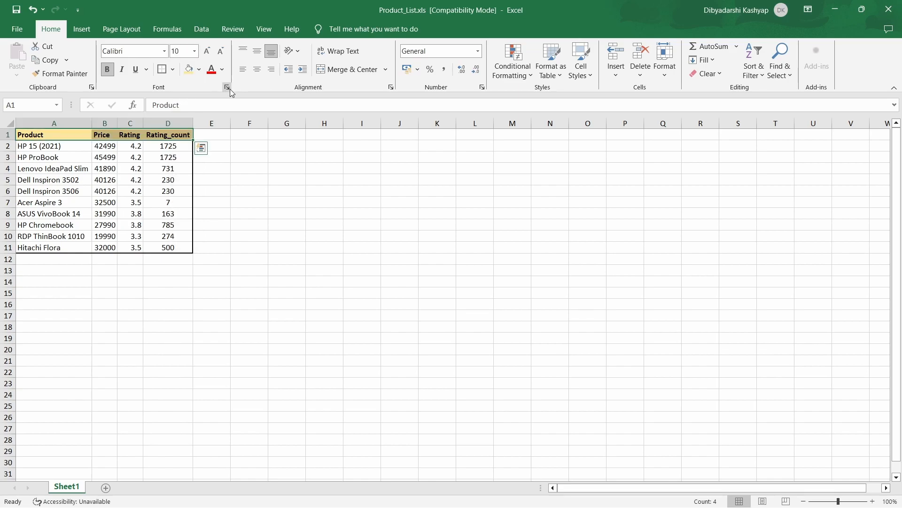
left_click(209, 205)
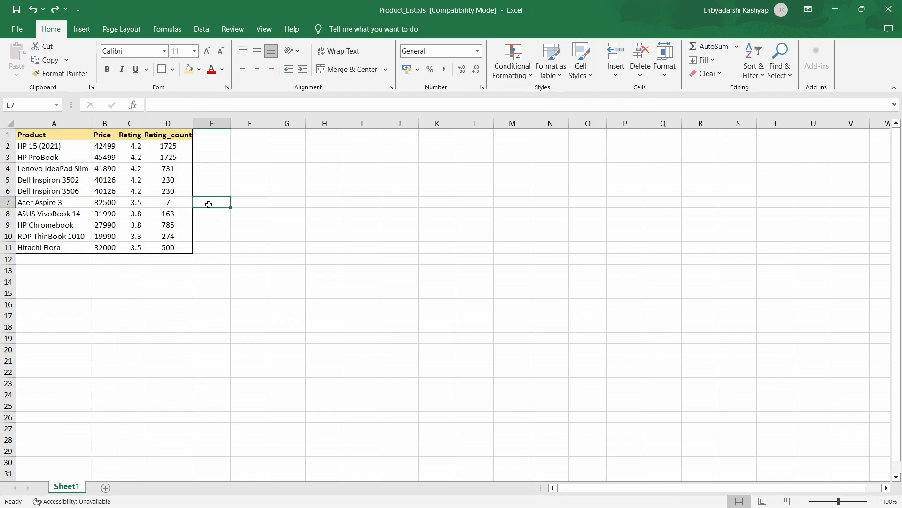
Insert a blank column before Rating_count and a blank row above the Dell Inspiron 3506 entry
right_click(155, 121)
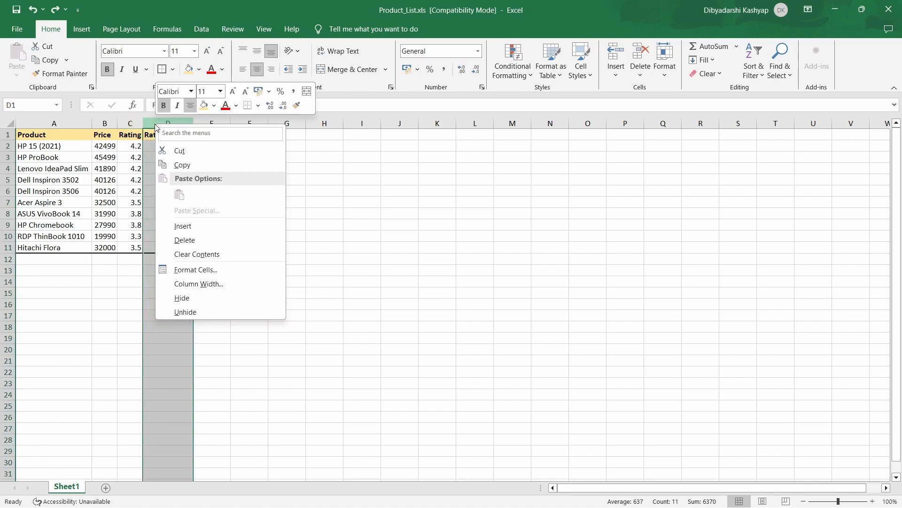
left_click(197, 226)
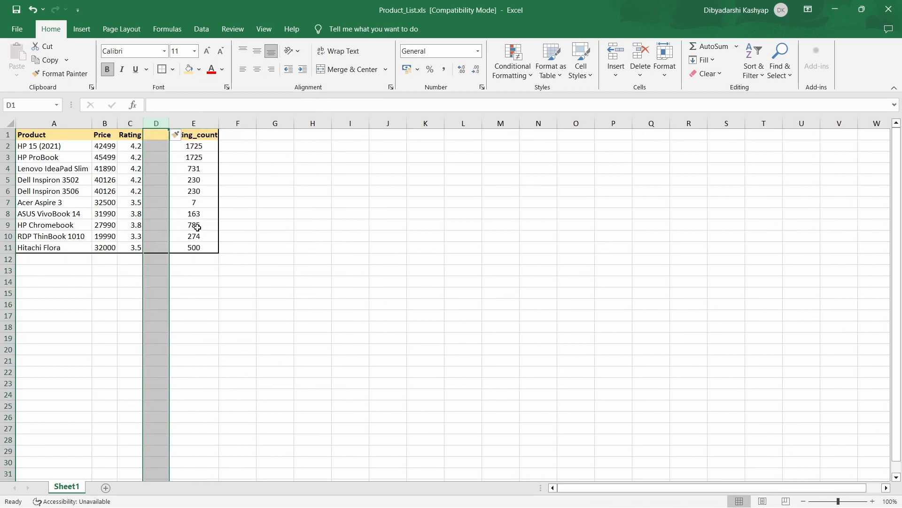
right_click(8, 191)
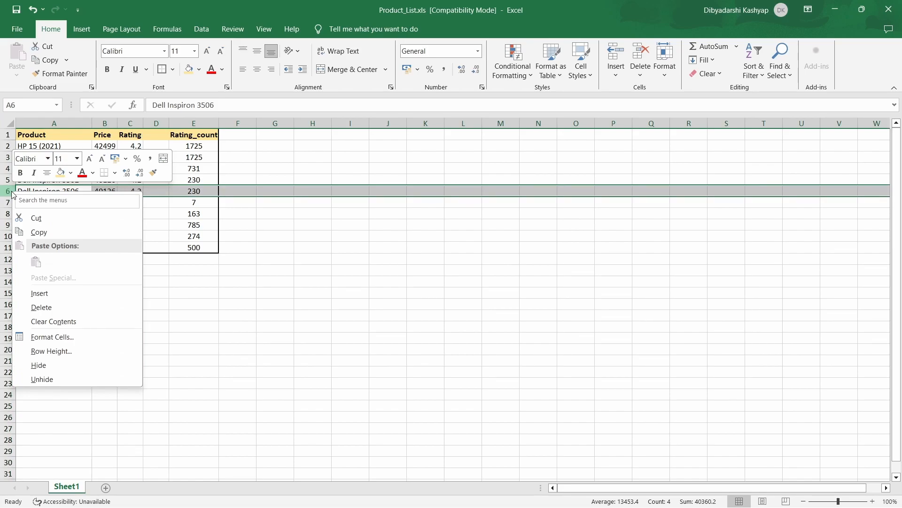
left_click(39, 292)
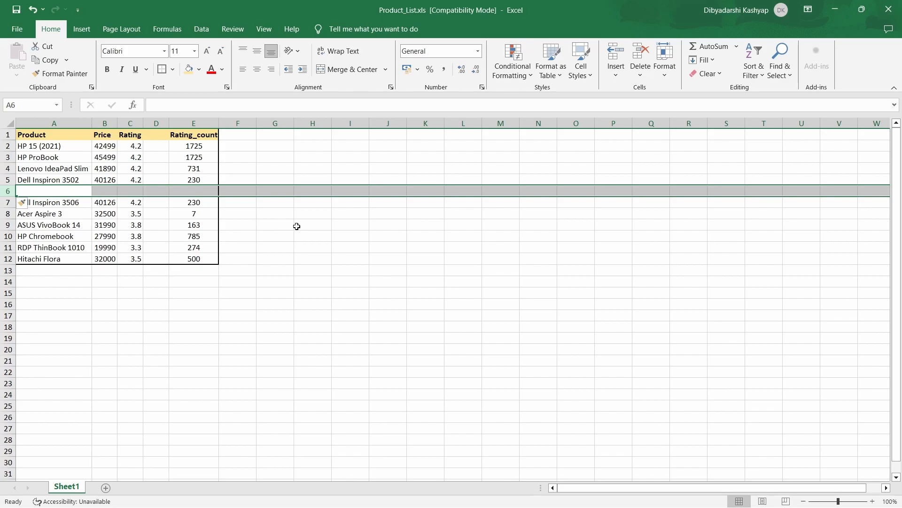
Undo the row and column insertions in the product table
left_click(34, 14)
left_click(34, 14)
left_click(218, 196)
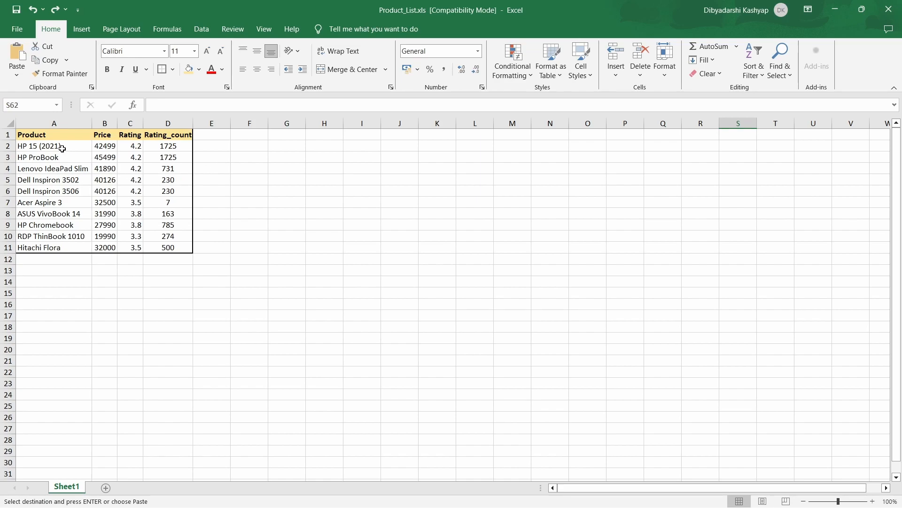
Cut the whole product table A1:D11 and paste it starting at cell F12
left_click_drag(41, 136, 167, 248)
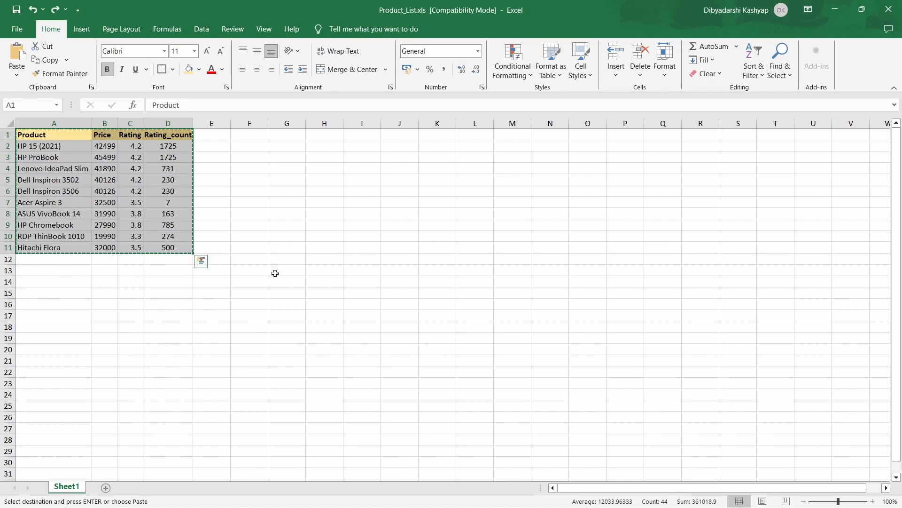
left_click(256, 261)
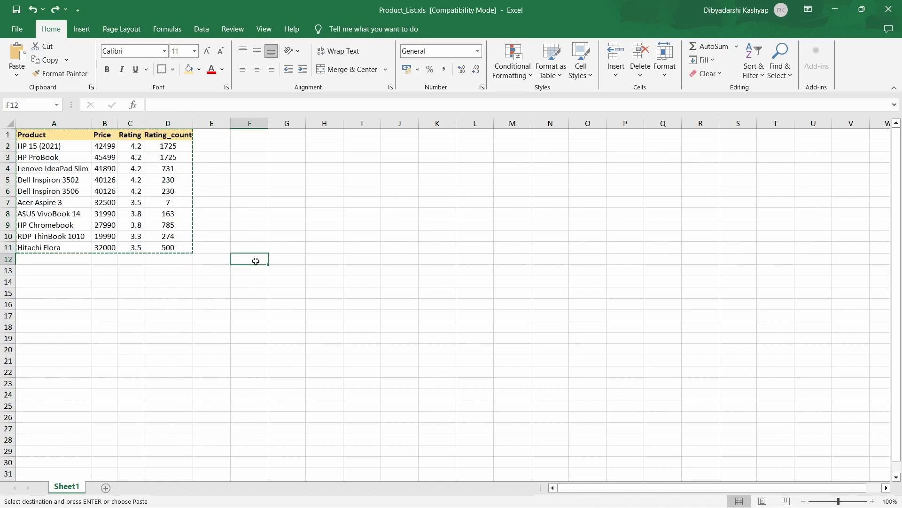
key("Return")
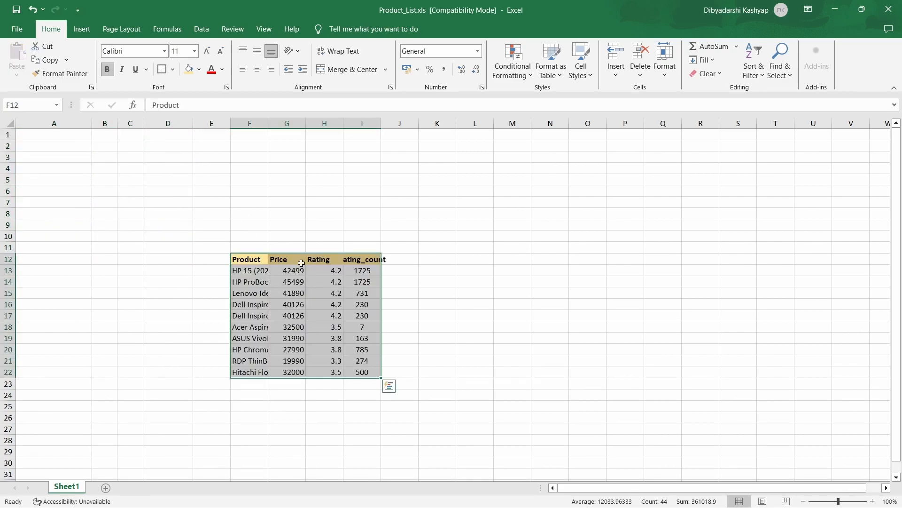
Fit the widths of columns F, H and I to the contents of the moved product table
double_click(269, 125)
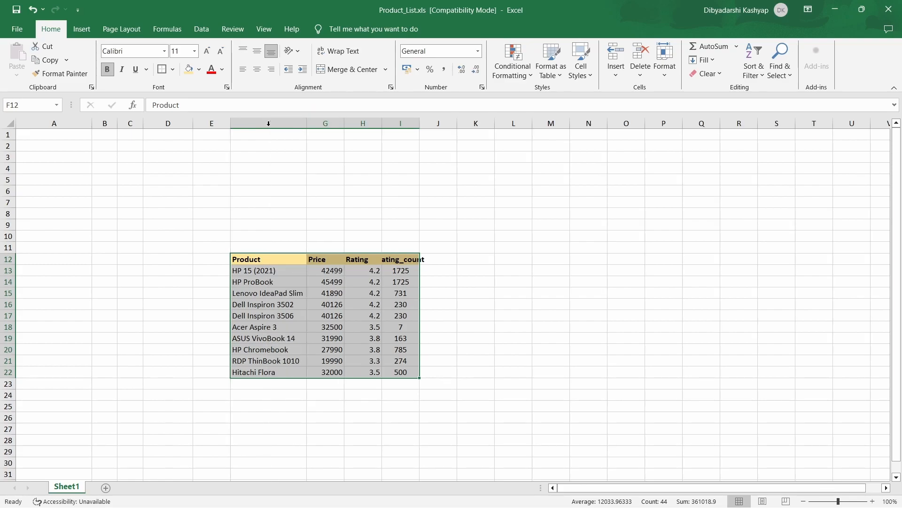
double_click(382, 125)
double_click(409, 124)
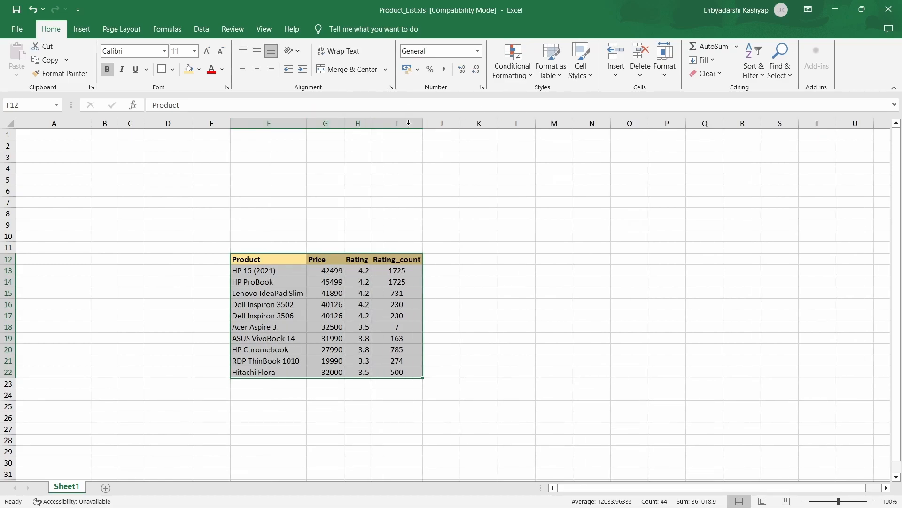
Enter the title PRODUCT NAME in cell F10 above the product table
left_click(254, 238)
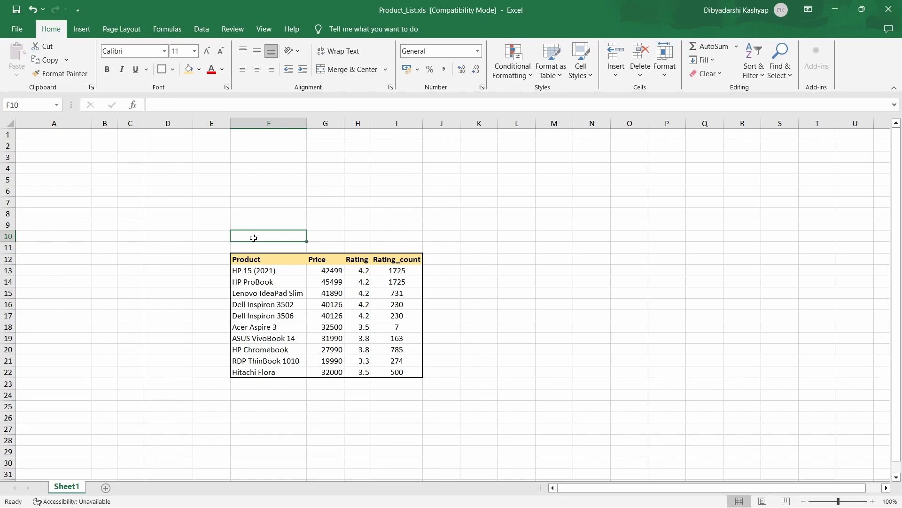
double_click(254, 237)
type("PRODUCT NAME")
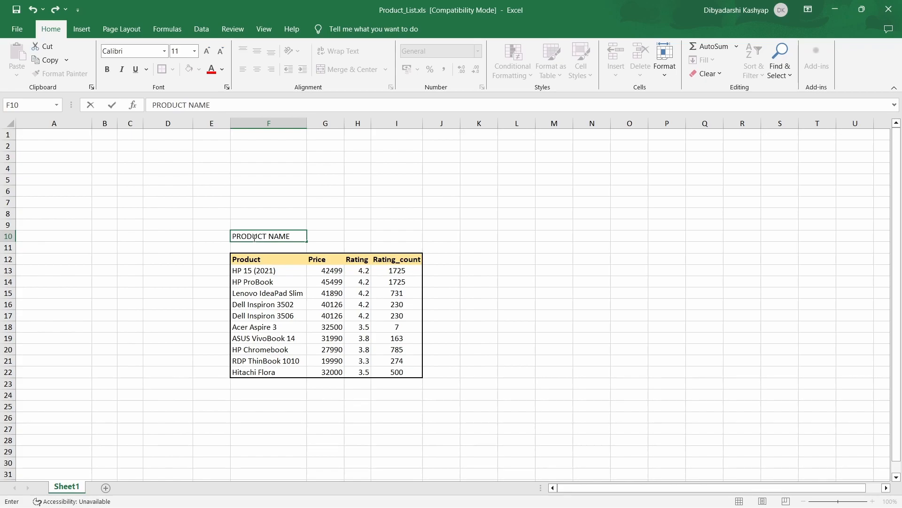
Set the font size of the PRODUCT NAME title in F10 to 24
left_click_drag(292, 236, 234, 235)
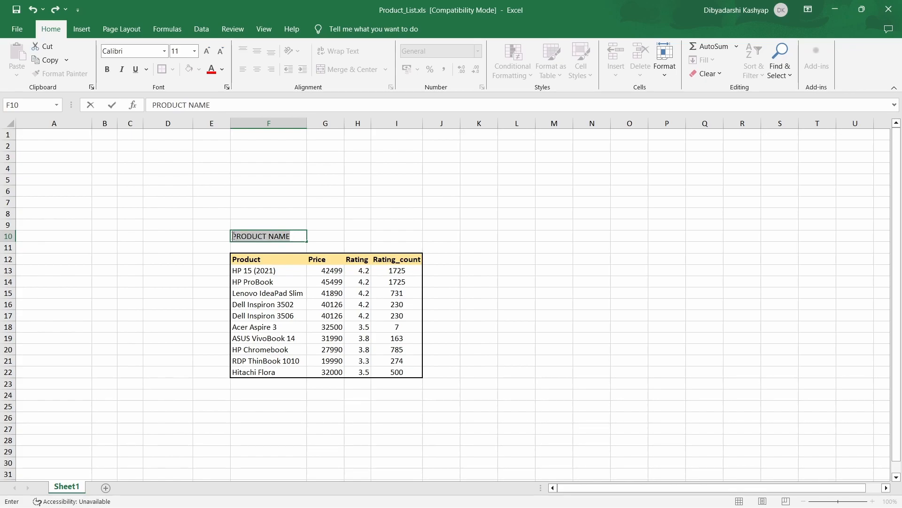
left_click(194, 52)
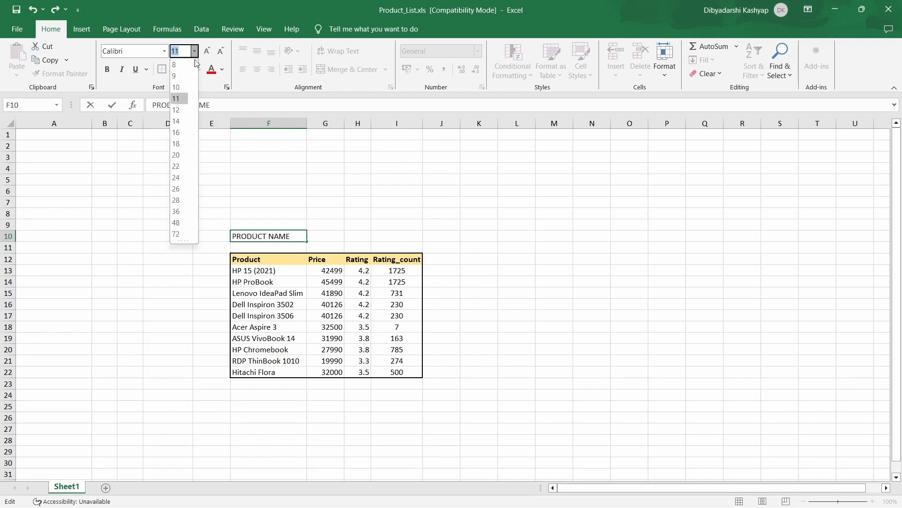
left_click(178, 177)
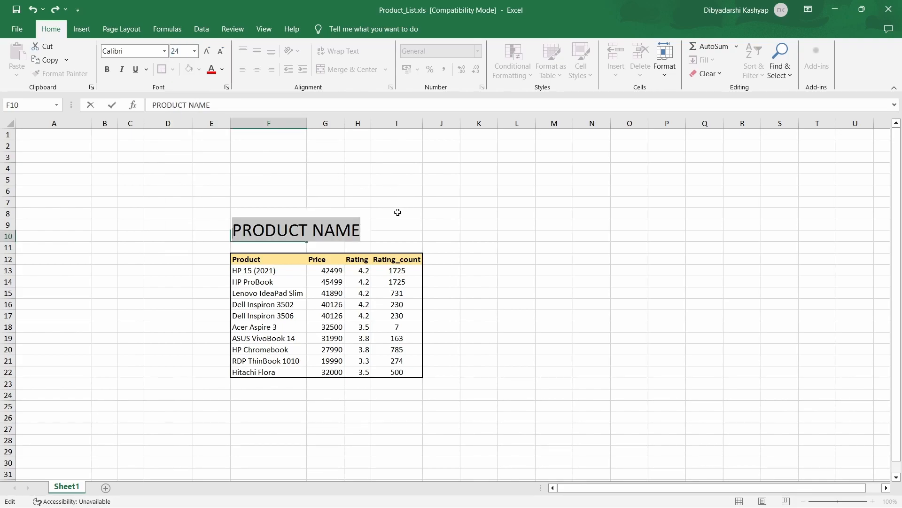
left_click(378, 212)
left_click(335, 232)
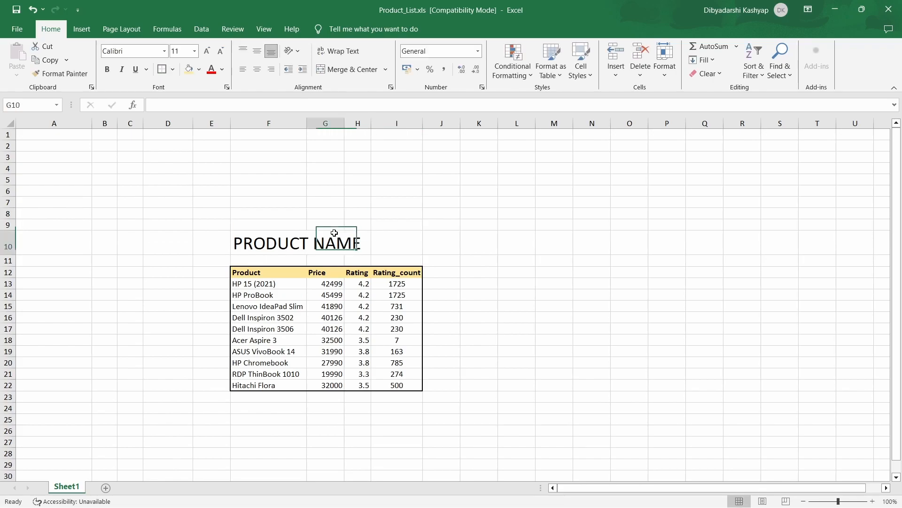
left_click(263, 232)
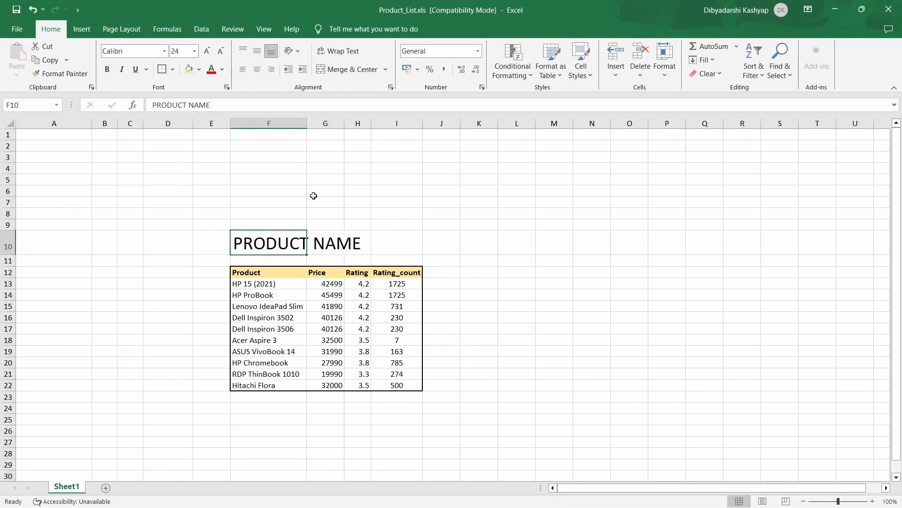
Merge and center the PRODUCT NAME title across cells F10:I10
left_click_drag(299, 244, 394, 245)
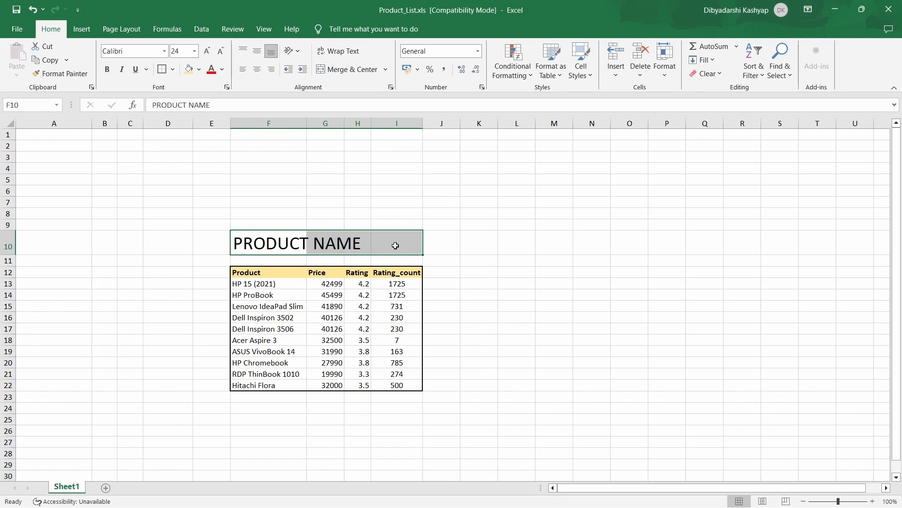
left_click(342, 71)
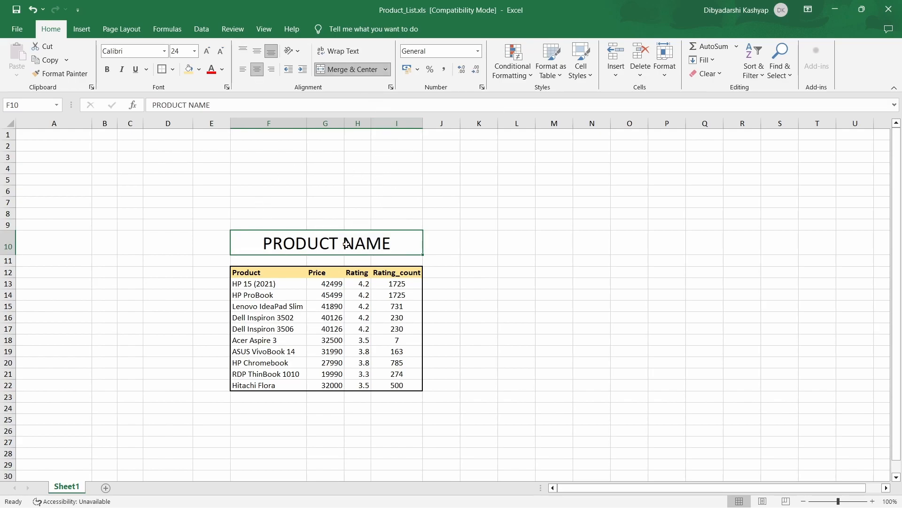
left_click(489, 252)
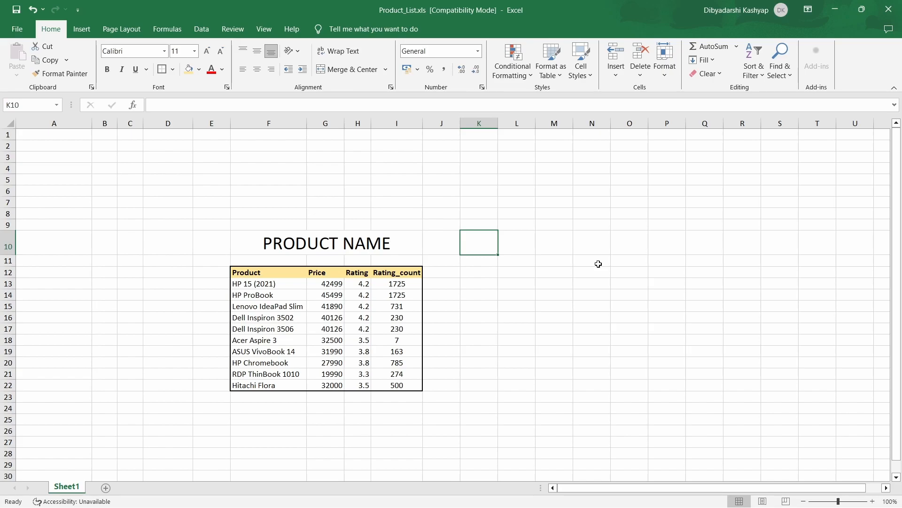
Enter the formula =SUM(G13,G14,G15) in cell G25 to add the first three product prices
left_click(332, 420)
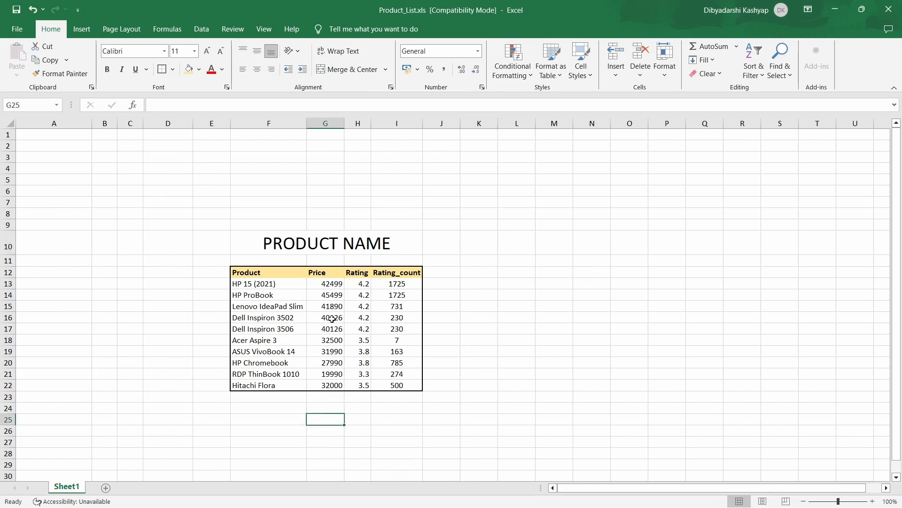
double_click(322, 420)
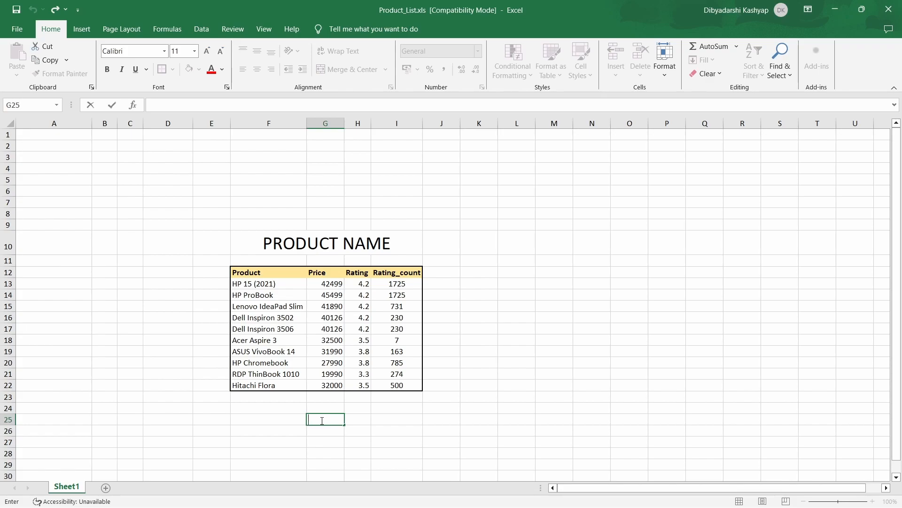
type("=")
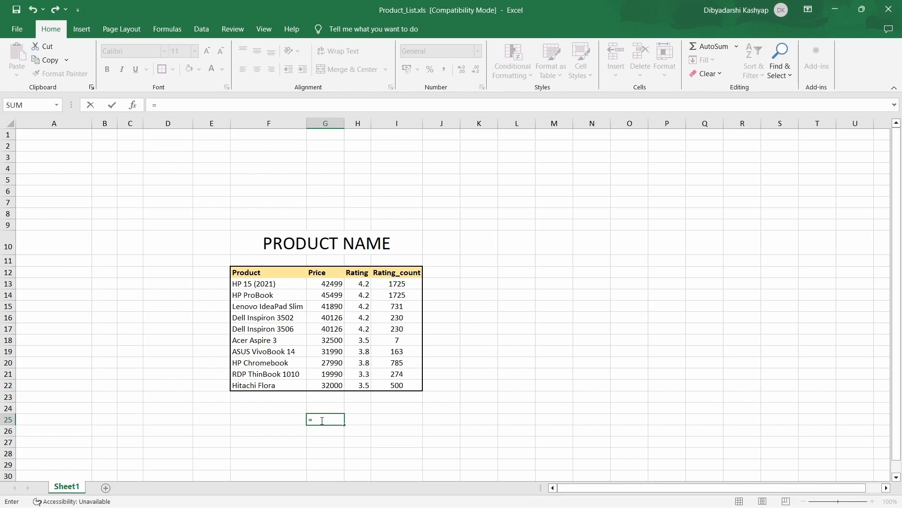
type("SUM")
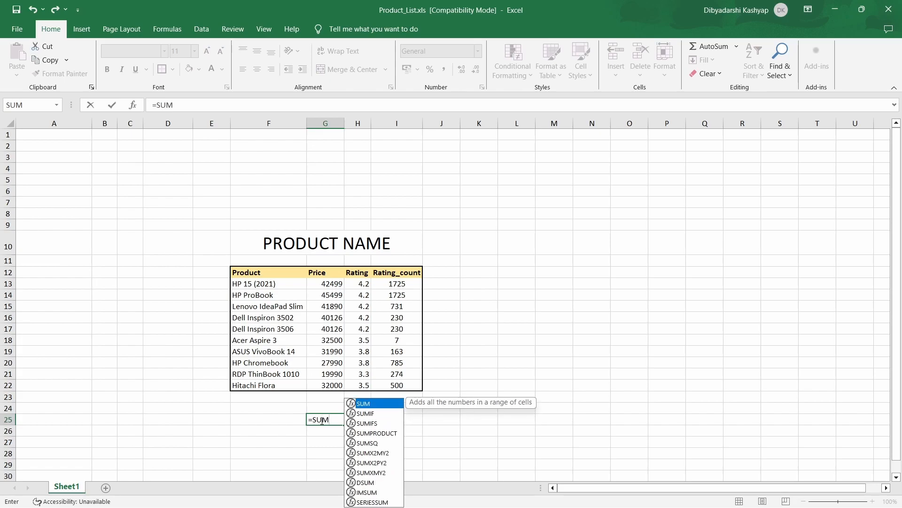
type("(")
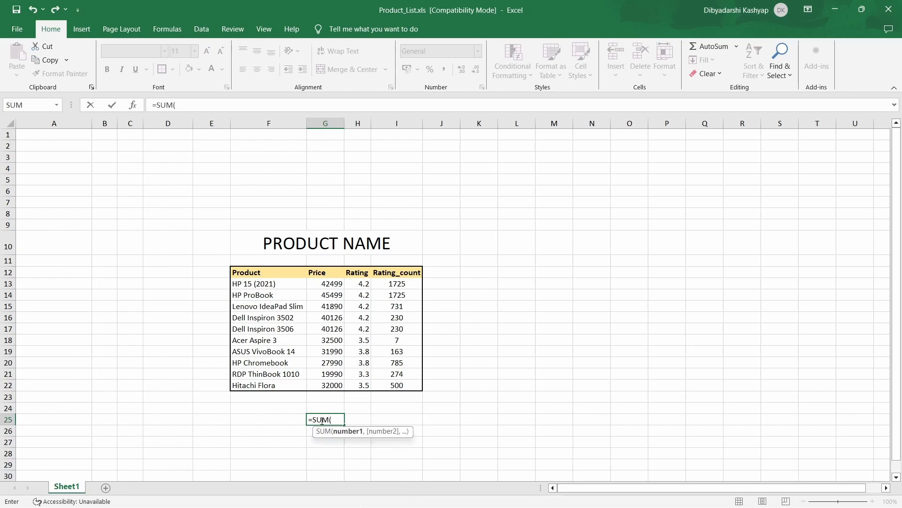
left_click(335, 288)
type(",")
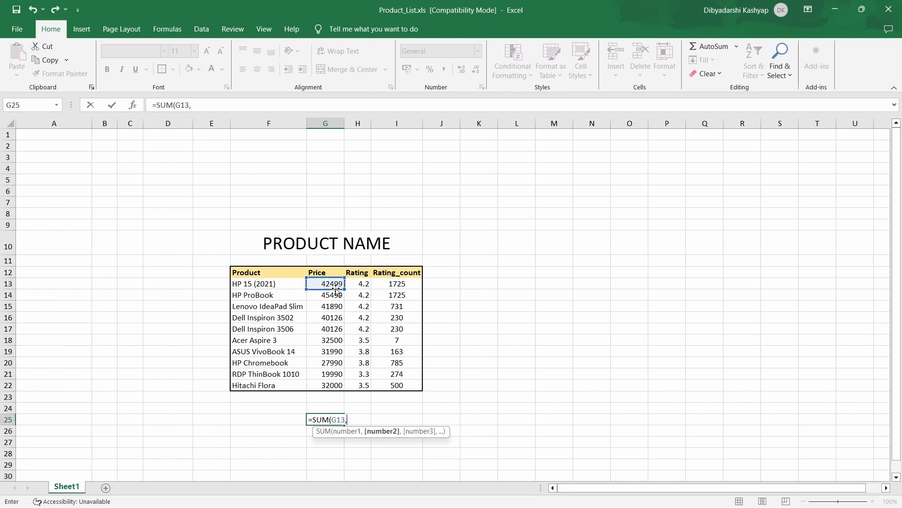
left_click(336, 296)
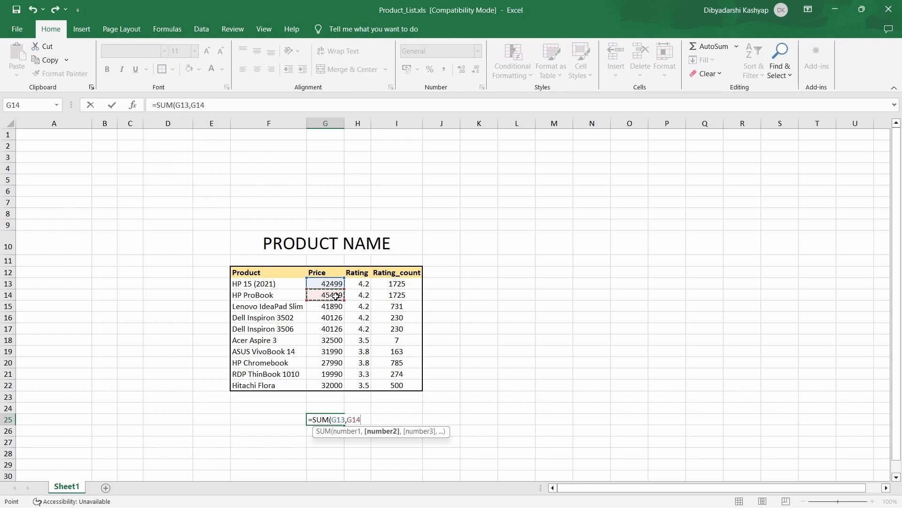
type(",")
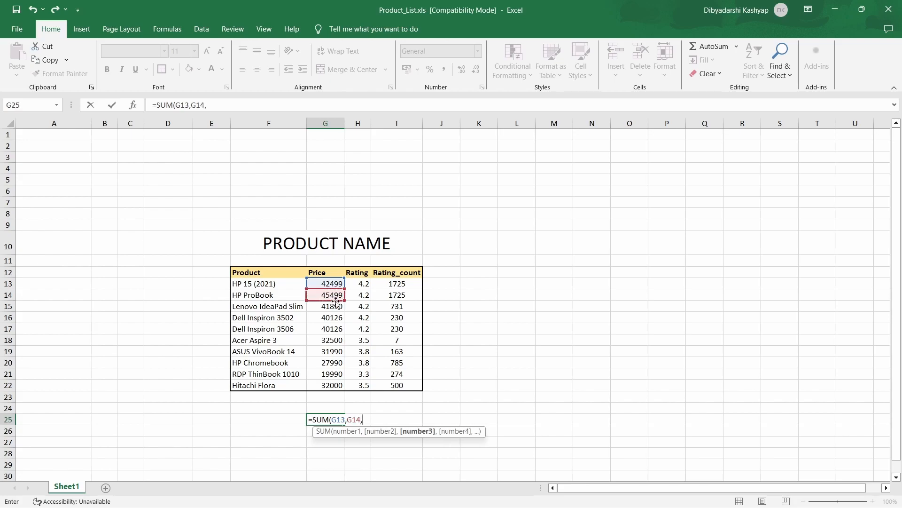
left_click(336, 307)
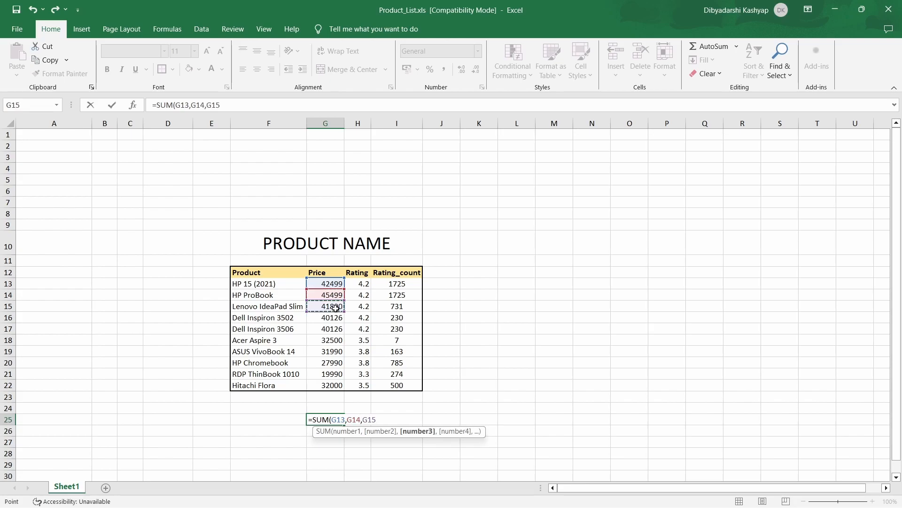
type(")")
key("Return")
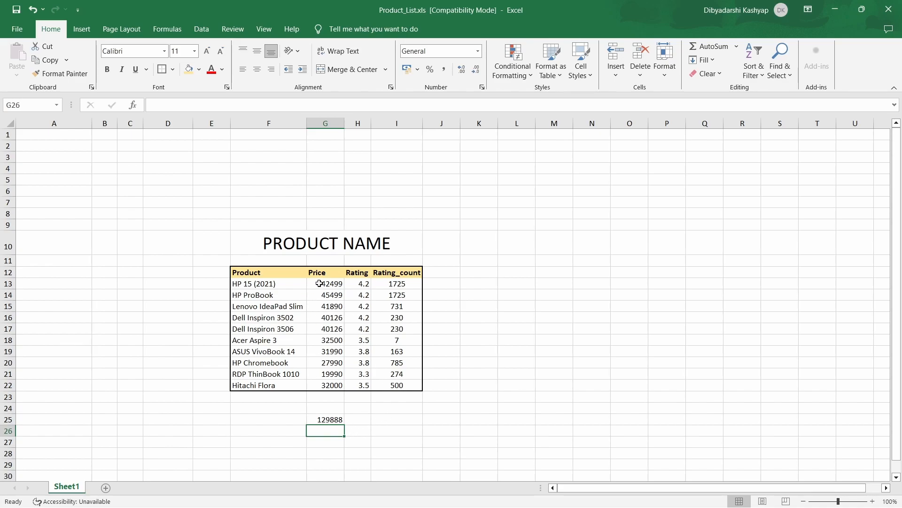
Enter the formula =SUM(G13:G15) in cell G26 to add the first three product prices as a range
double_click(323, 431)
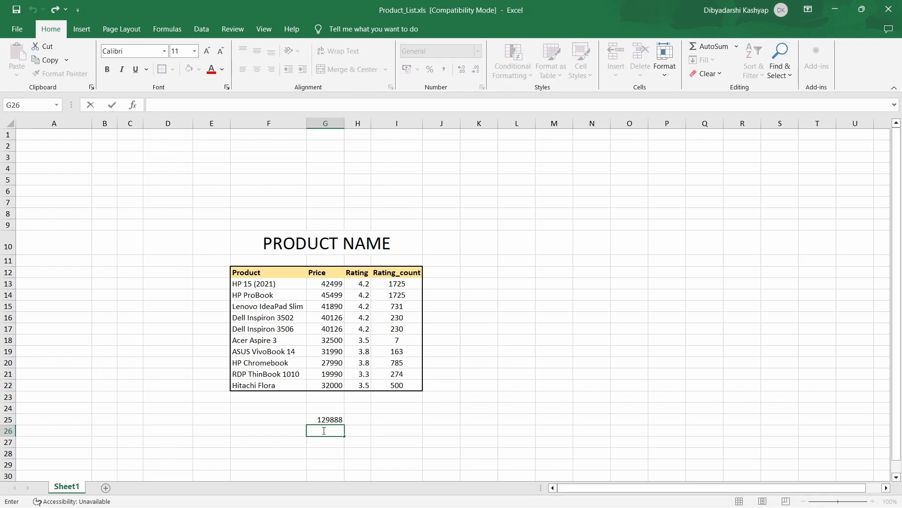
type("=sum")
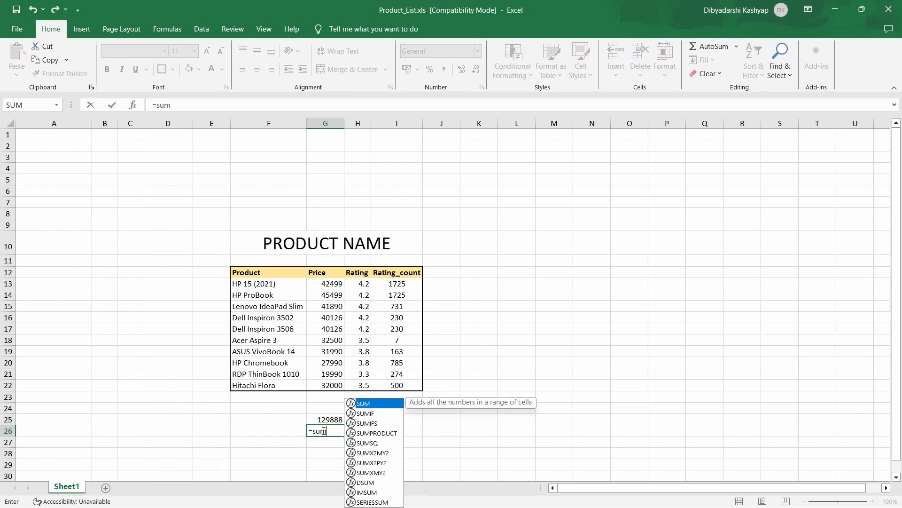
type("(")
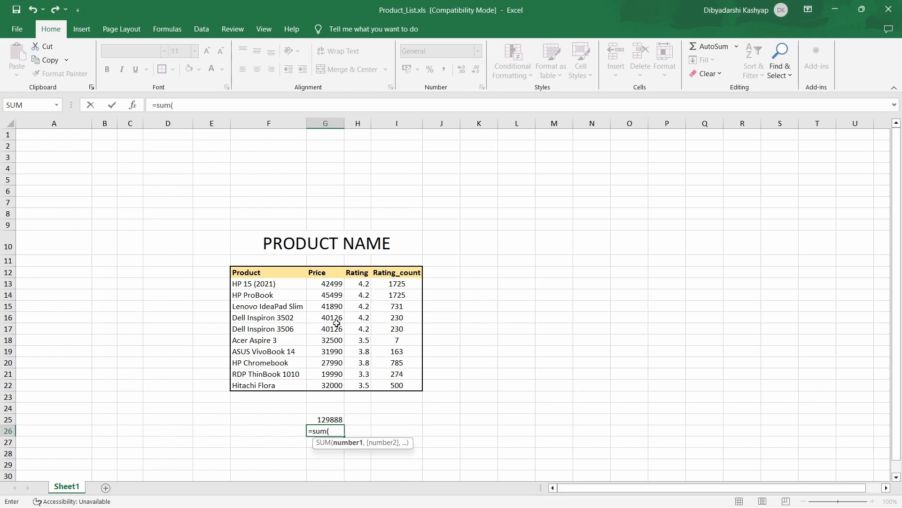
left_click(335, 284)
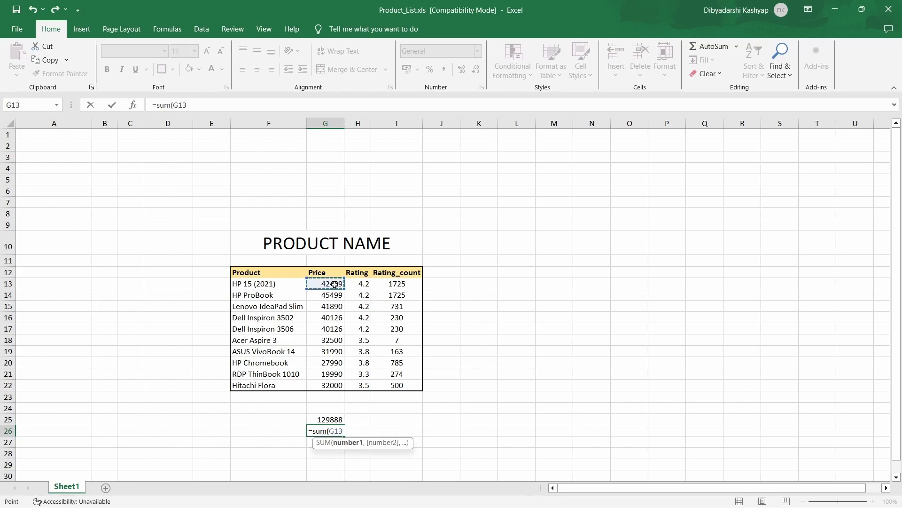
left_click_drag(334, 285, 337, 306)
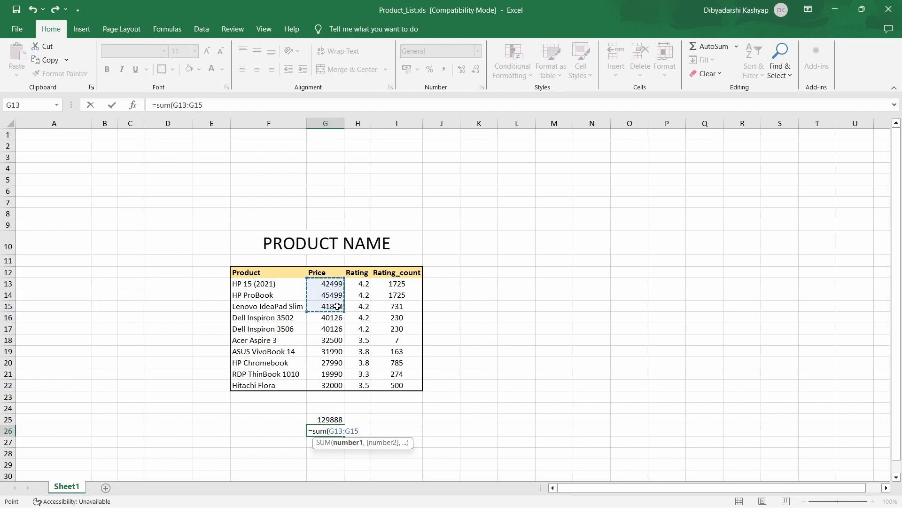
type(")")
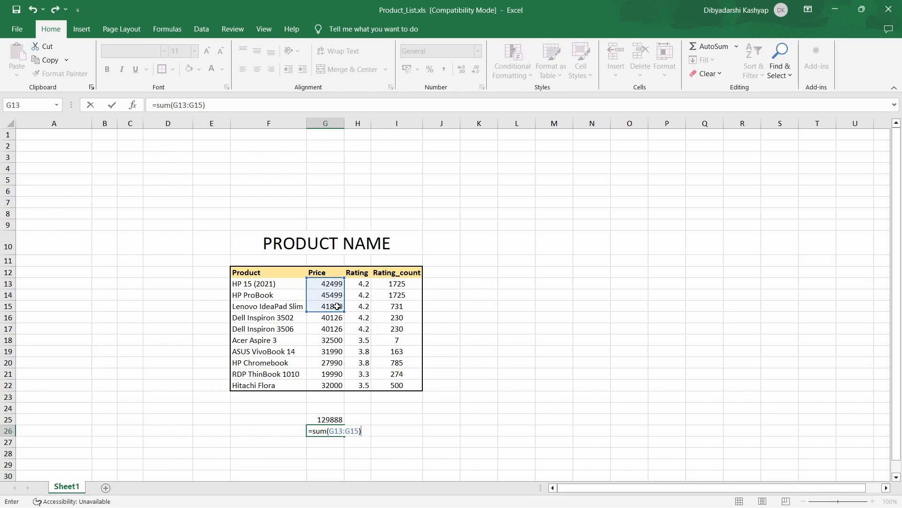
key("Return")
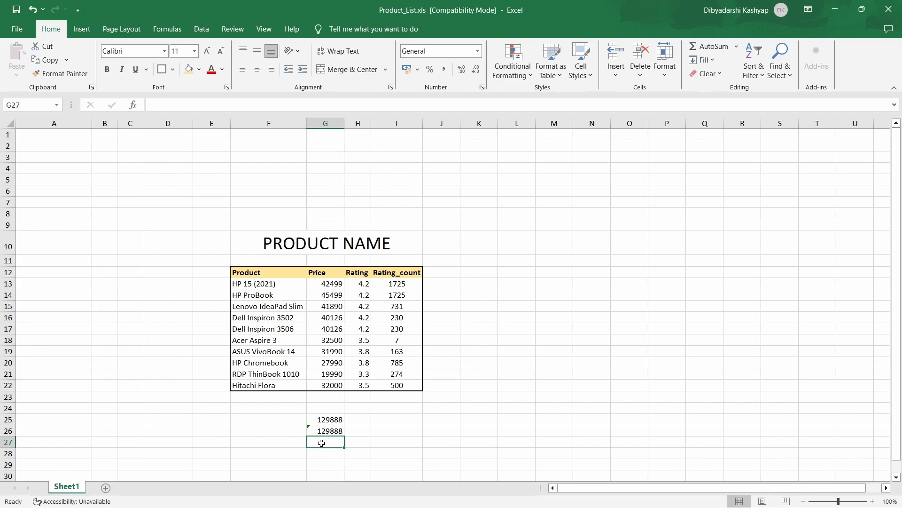
Enter the formula =SUM(G13:G22) in cell G27 to total all the product prices
type("=")
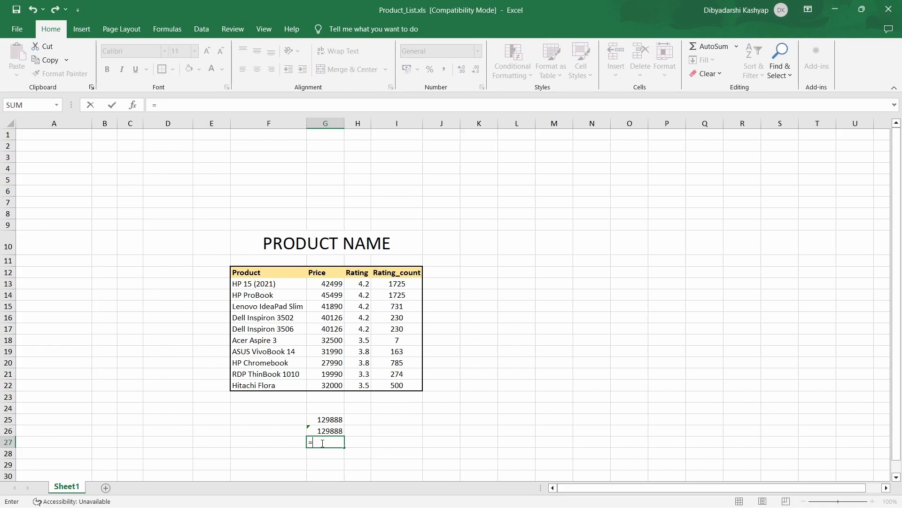
type("sum")
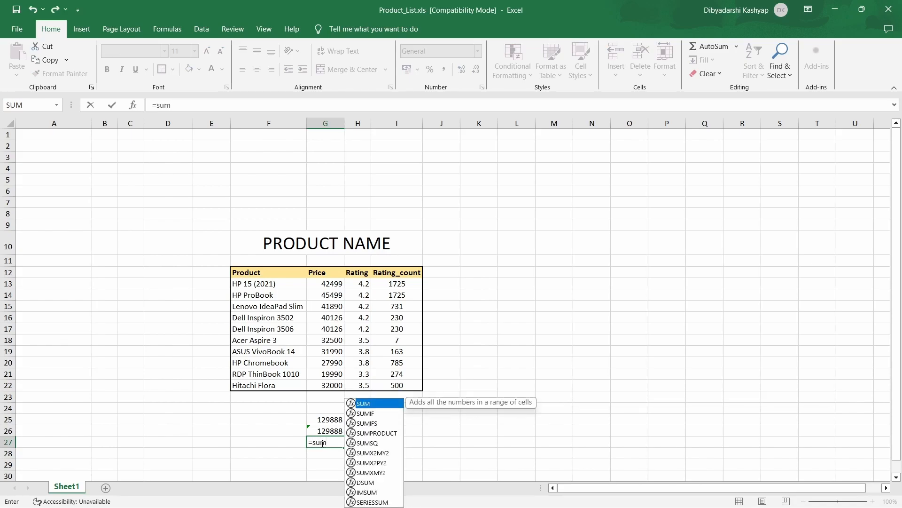
type("(")
left_click_drag(333, 286, 334, 384)
type(")")
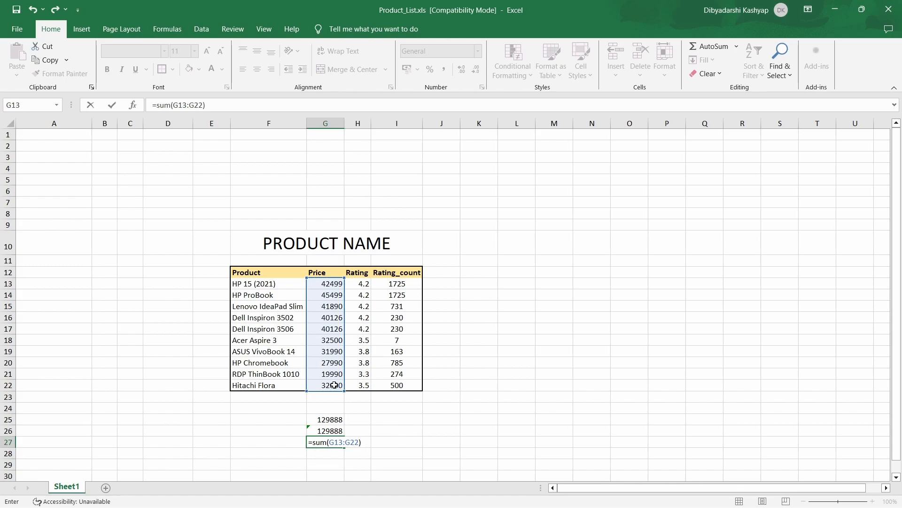
key("Return")
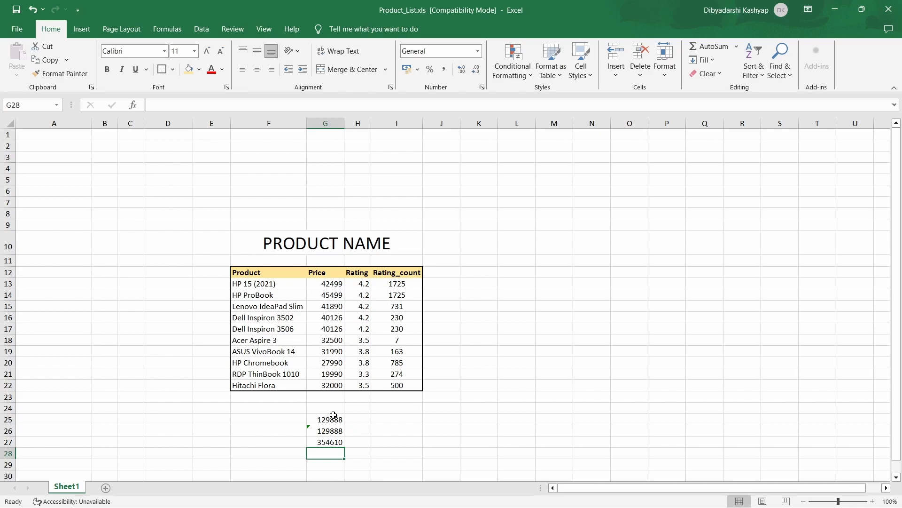
Enter the formula =AVERAGE(H13:H22) in cell H25 to average all the product ratings
left_click(436, 419)
left_click(359, 418)
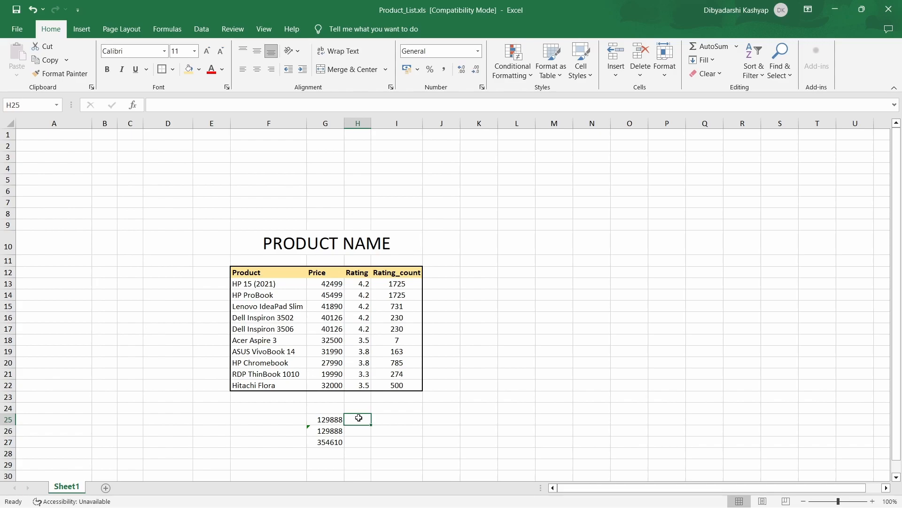
double_click(359, 418)
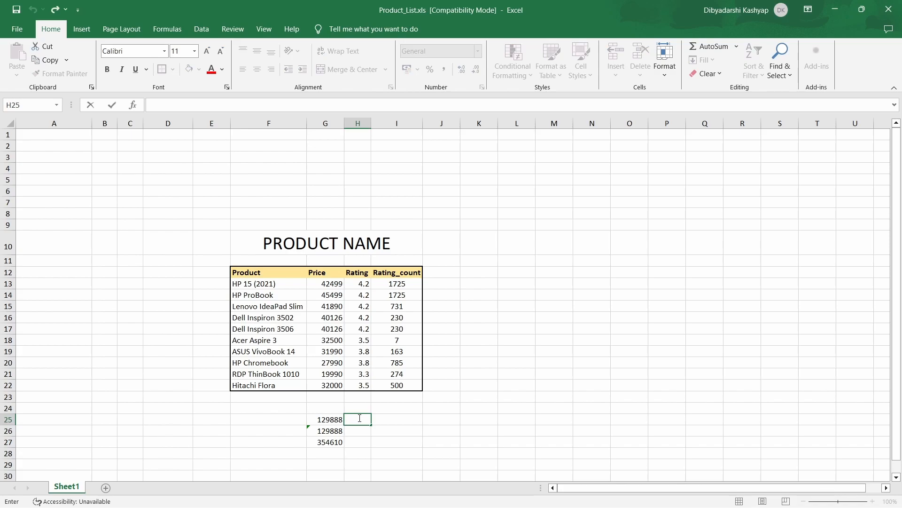
type("=")
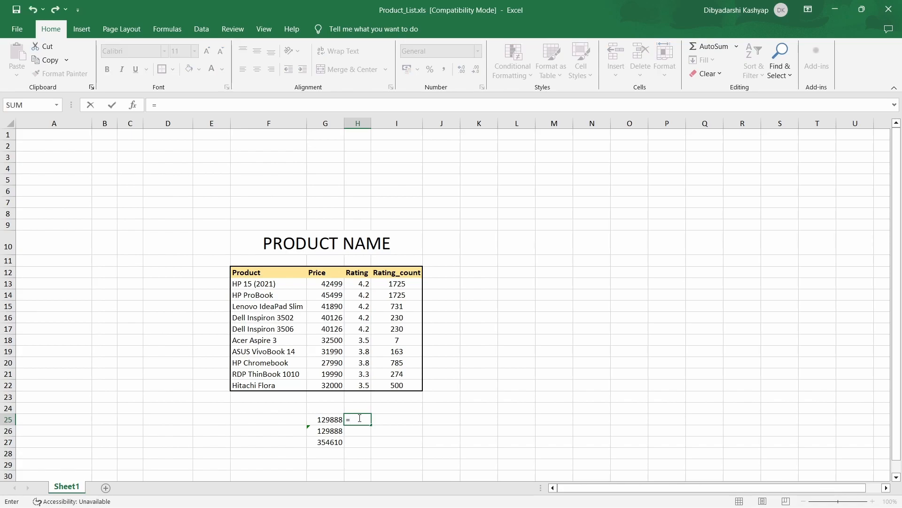
type("aver")
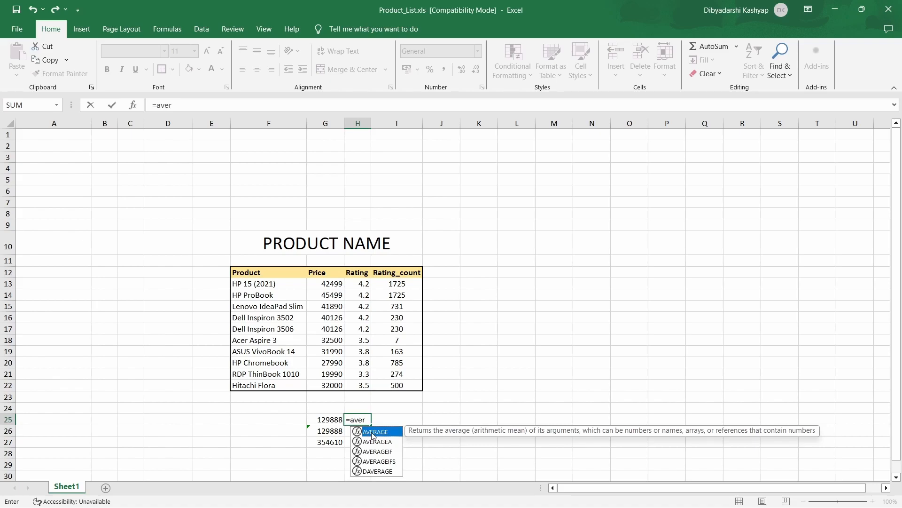
double_click(373, 432)
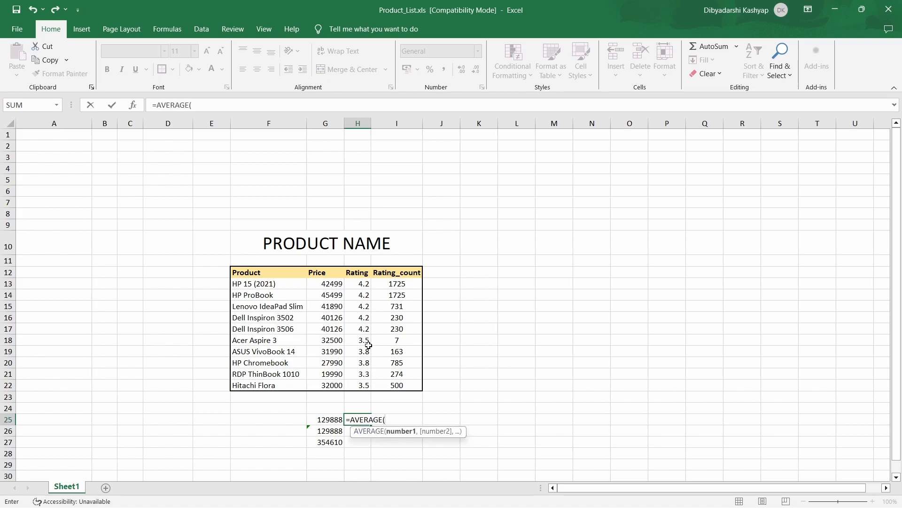
left_click_drag(364, 284, 360, 384)
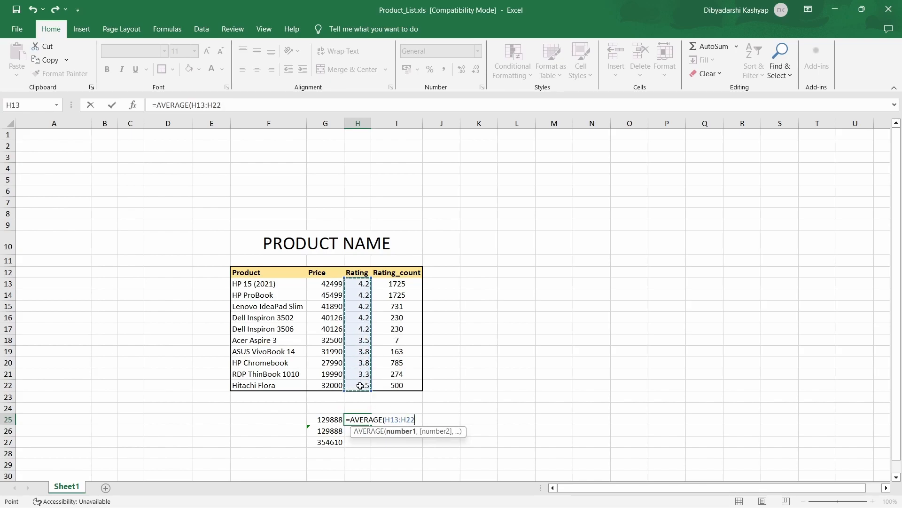
type(")")
key("Return")
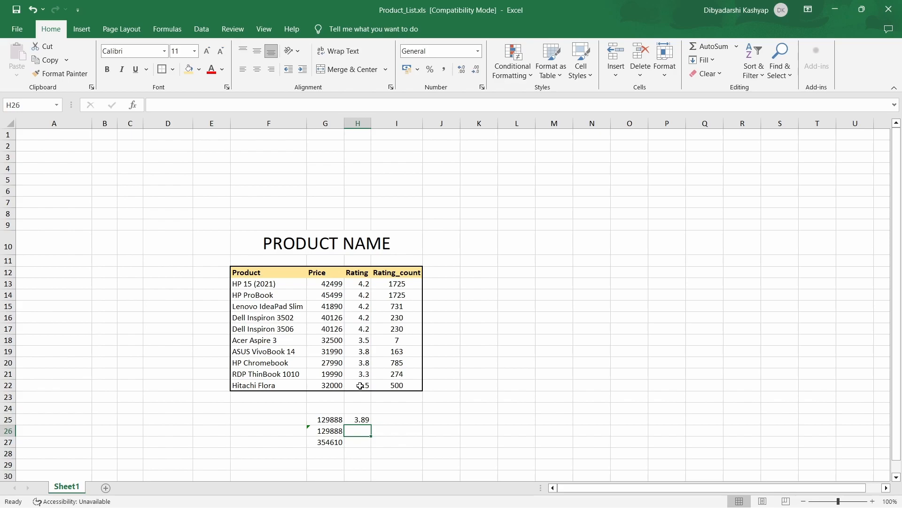
Add the column heading "25 discount" in cell J12, beside the Rating_count heading
left_click(448, 271)
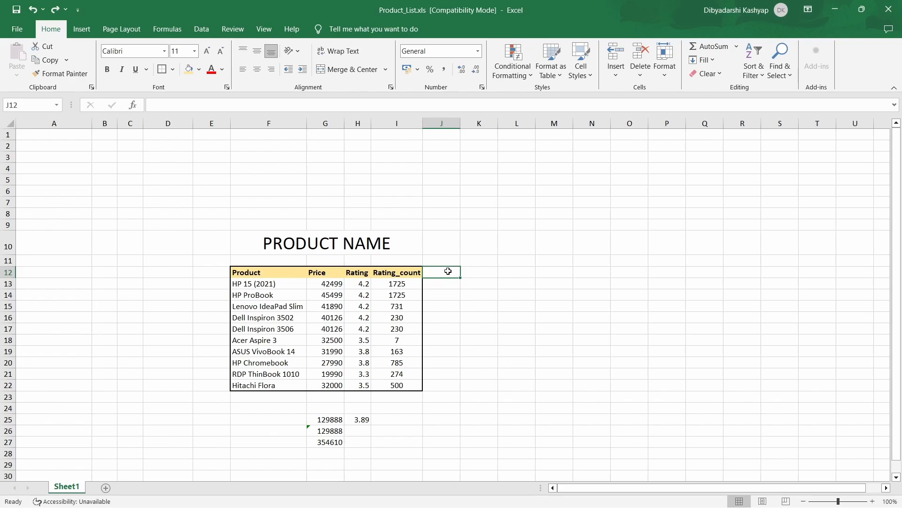
type("25 dsico")
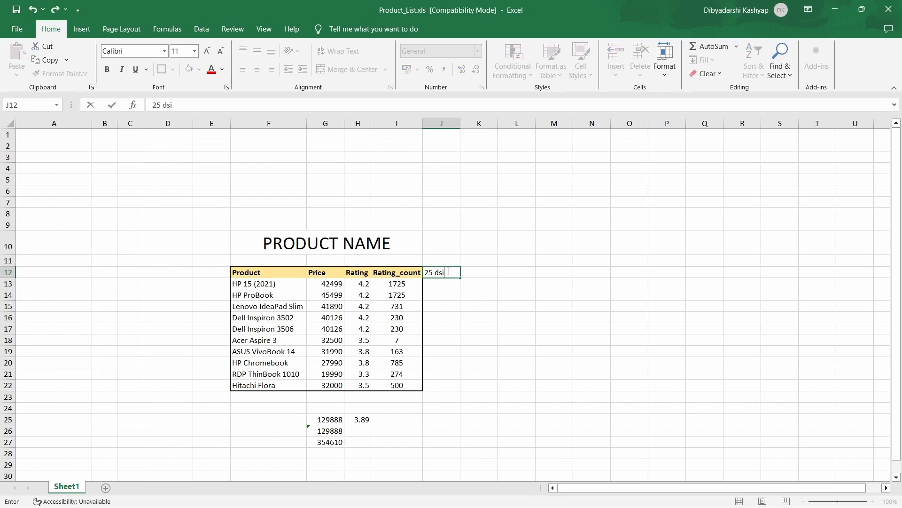
key("BackSpace")
key("BackSpace")
key("BackSpace")
key("BackSpace")
type("iscount")
Enter the formula =0.25*G13 in cell J13 to calculate the discount for the HP 15 (2021)
left_click(432, 285)
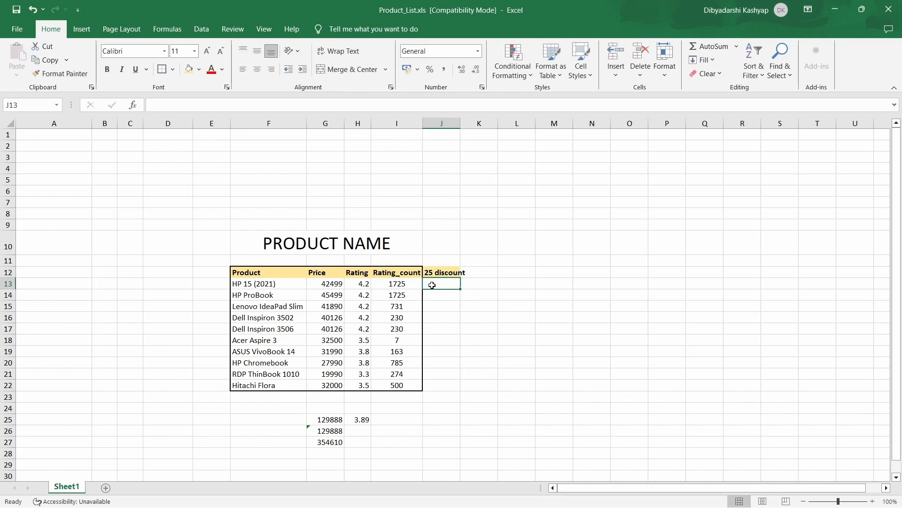
type("=")
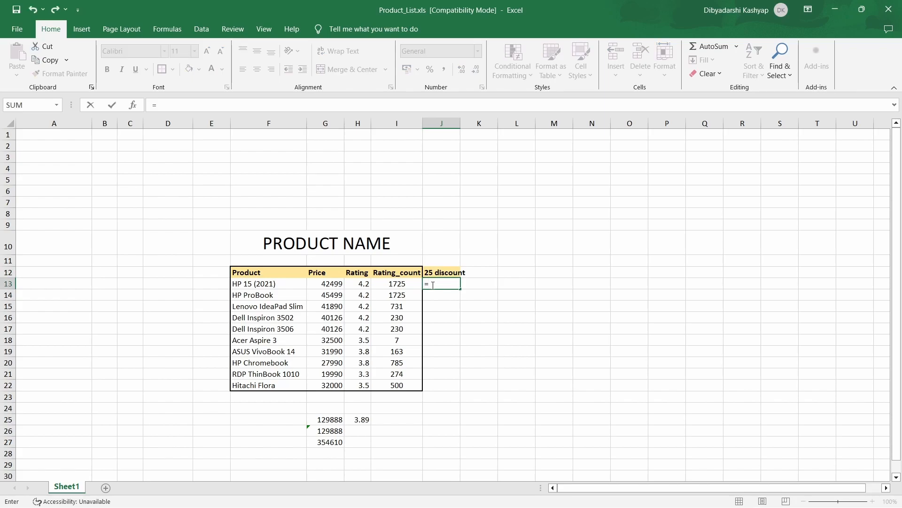
type("0.25*")
left_click(330, 286)
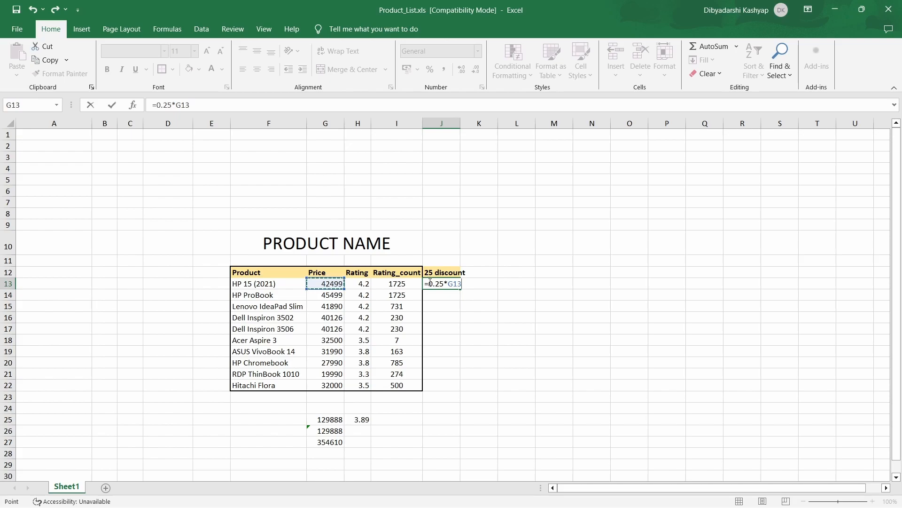
key("Return")
left_click(442, 283)
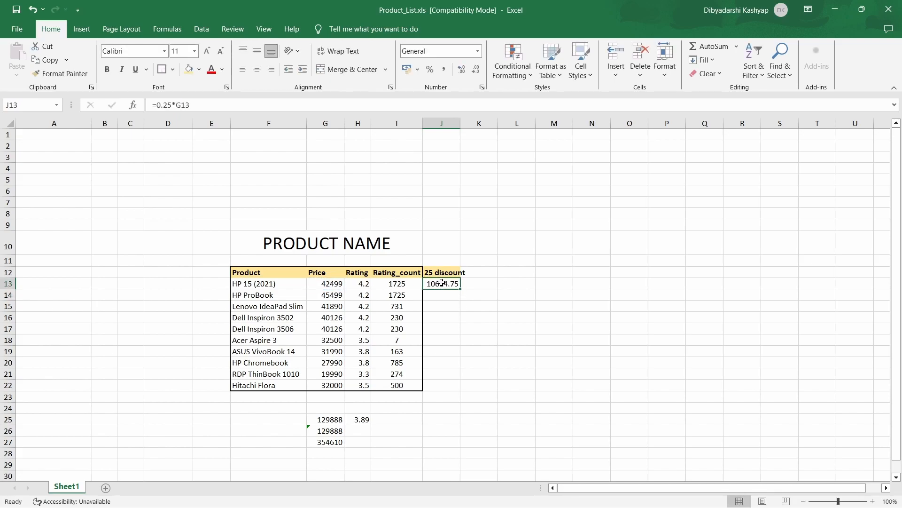
Enter the formula =0.25*G14 in cell J14 to calculate the discount for the HP ProBook
left_click(333, 296)
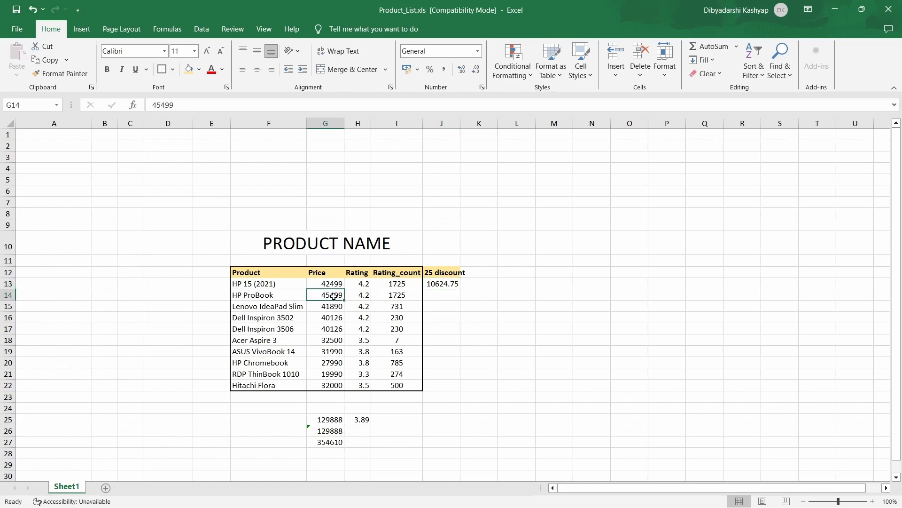
double_click(446, 294)
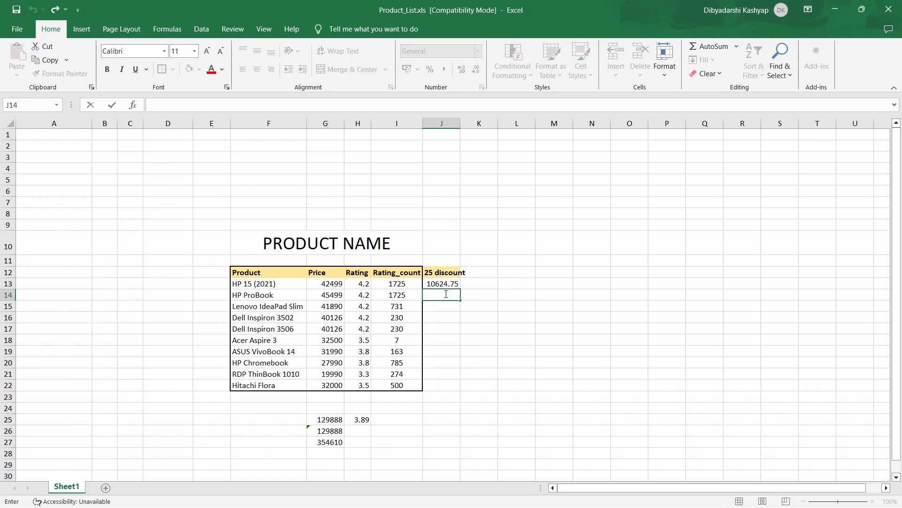
type("=0.25")
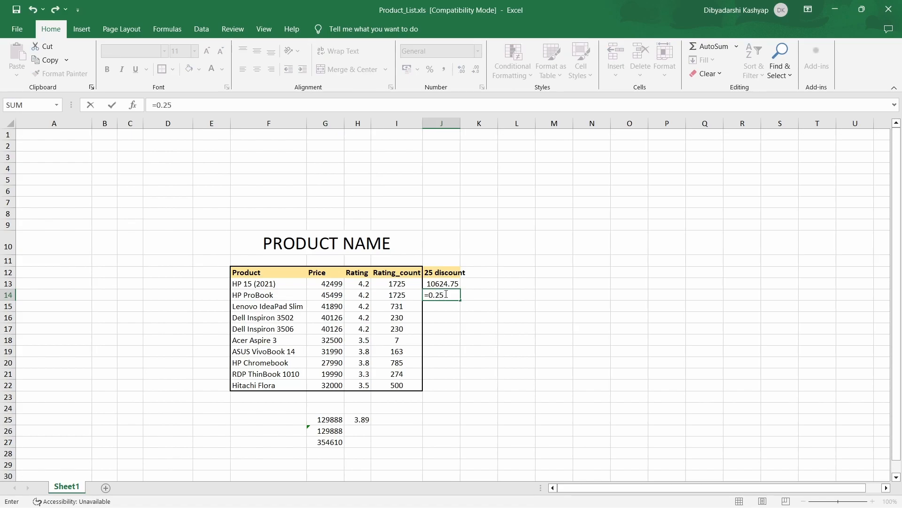
type("*")
left_click(340, 297)
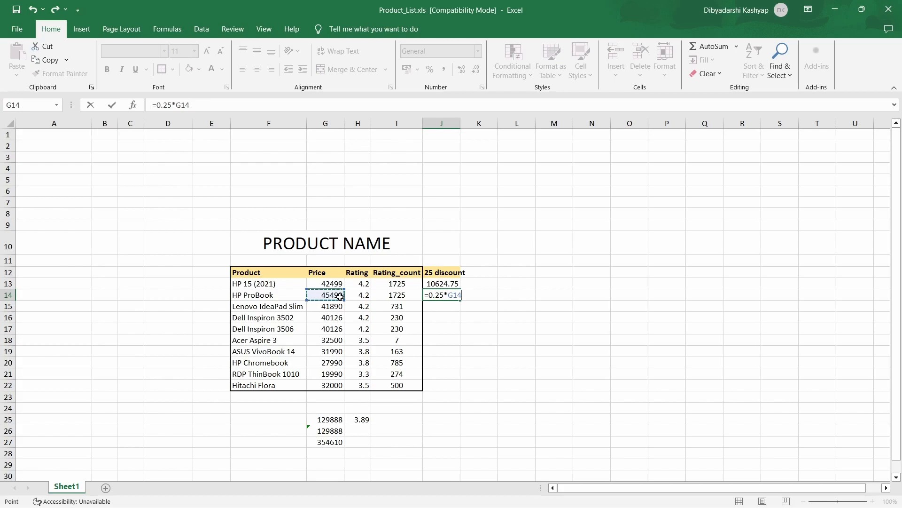
key("Return")
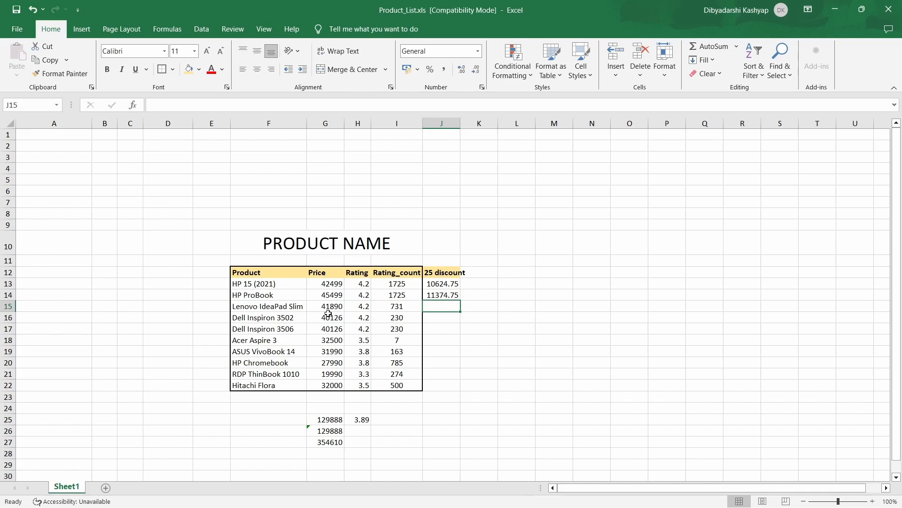
Fill the discount formula from J14 down to J22 and check the copied formulas in J15 to J17
left_click(457, 295)
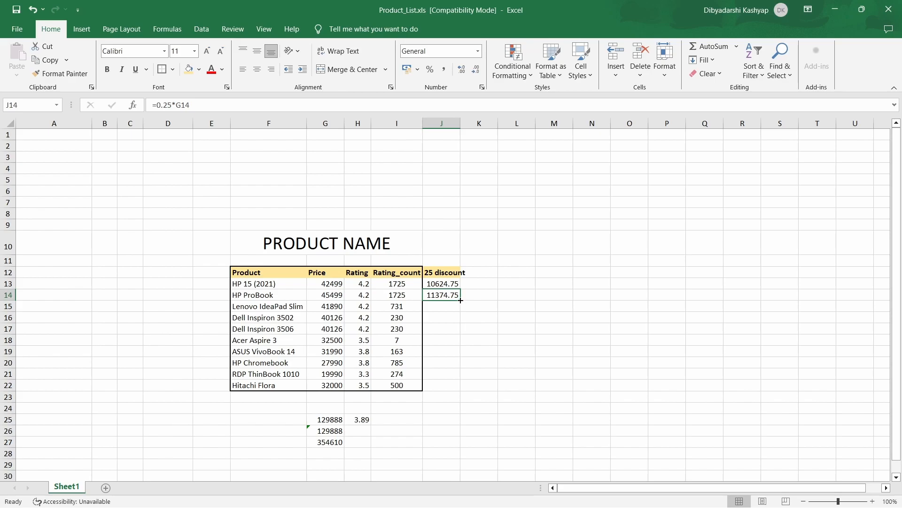
left_click_drag(460, 300, 457, 393)
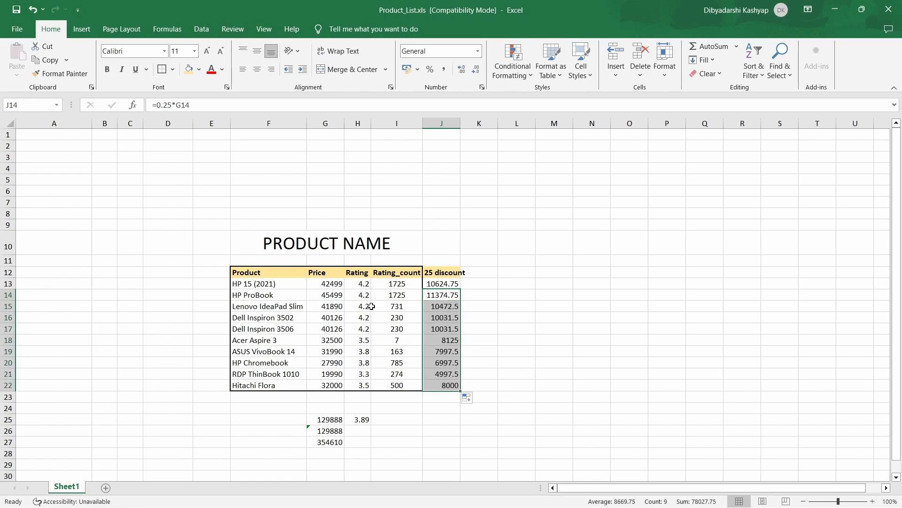
left_click(452, 308)
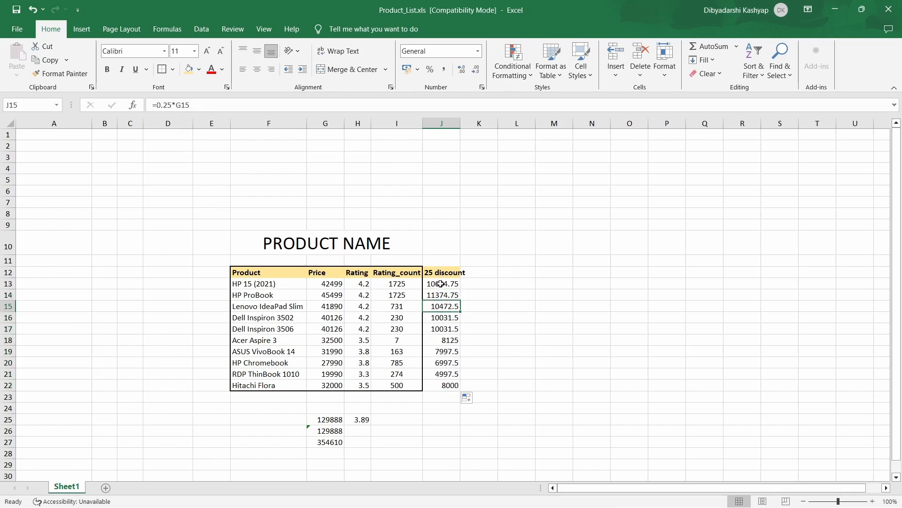
left_click(337, 306)
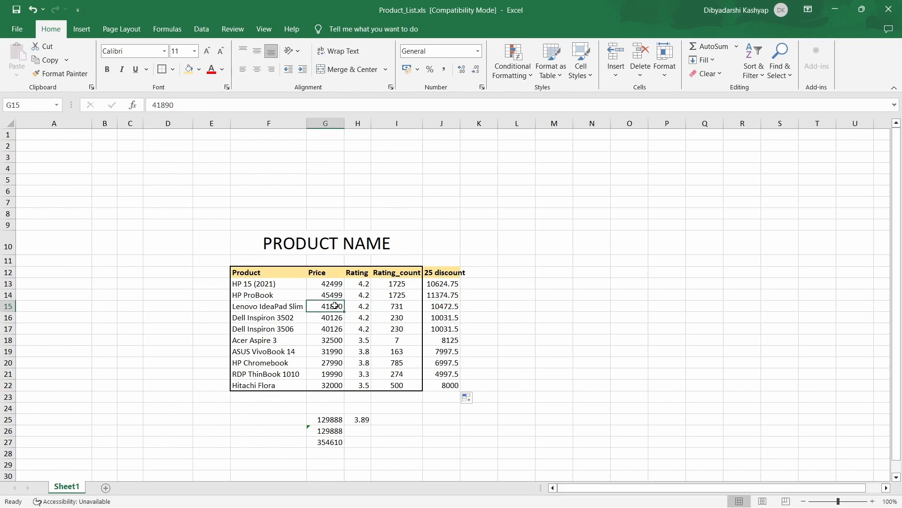
left_click(436, 317)
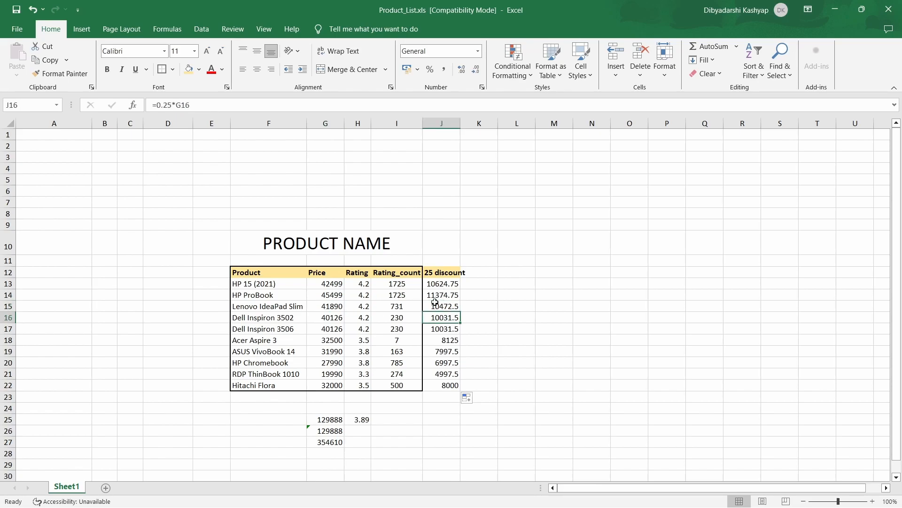
left_click(445, 329)
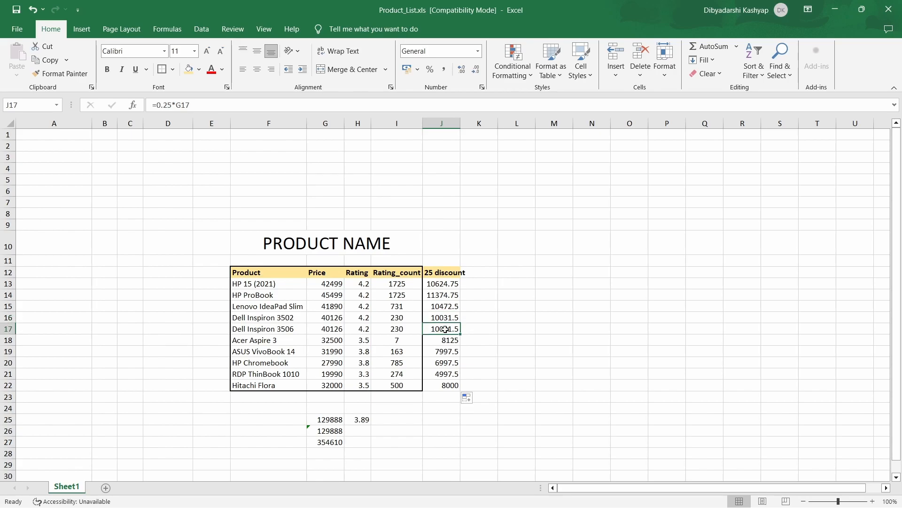
Check the copied discount formulas in cells J18 to J22
left_click(445, 339)
left_click(443, 351)
left_click(444, 363)
left_click(445, 374)
left_click(446, 386)
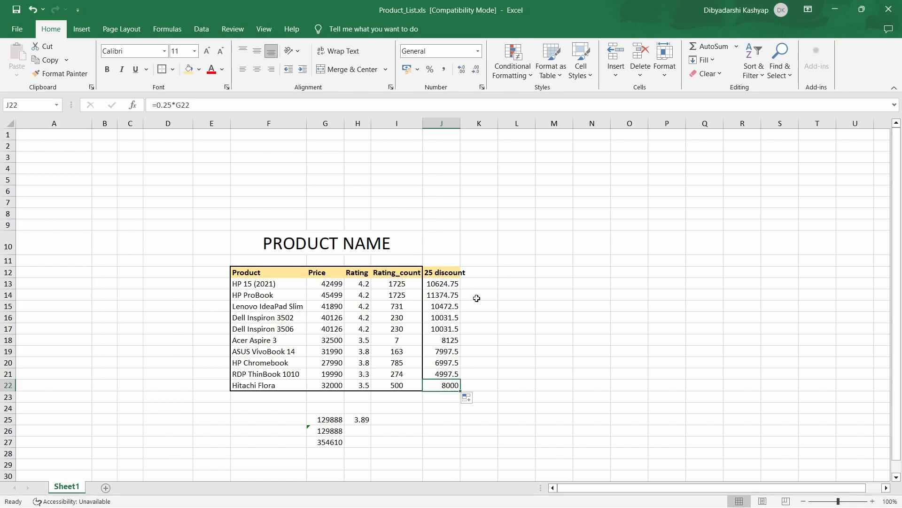
Add the column heading "price after disc" in cell K12 and autofit the widths of columns K and J
left_click(477, 273)
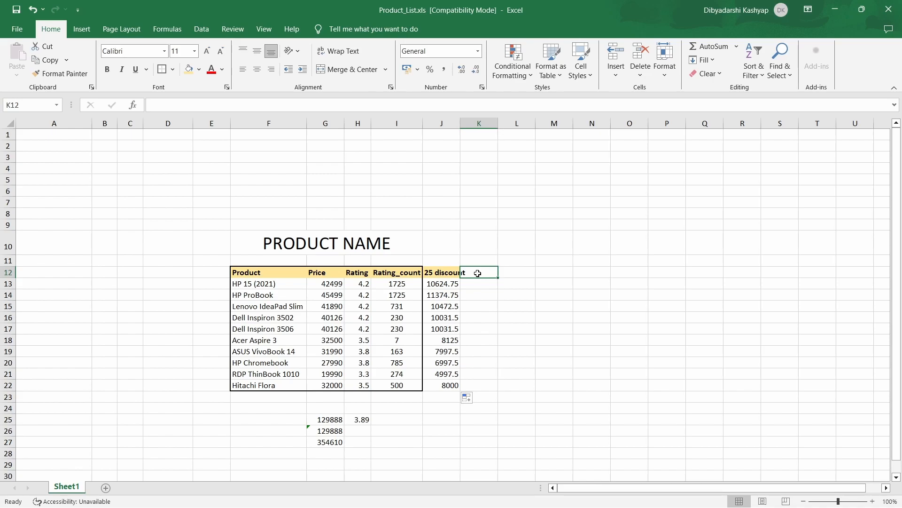
double_click(478, 273)
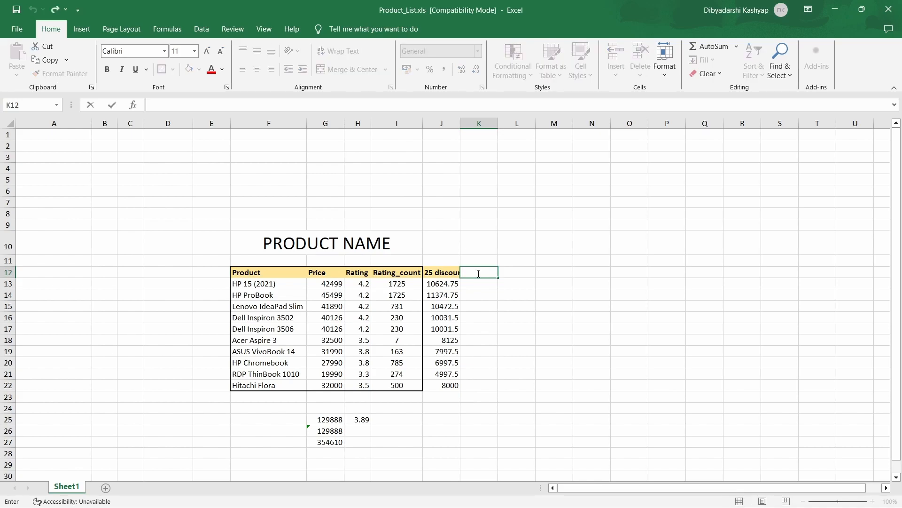
type("price af")
type("ter disc")
left_click(519, 331)
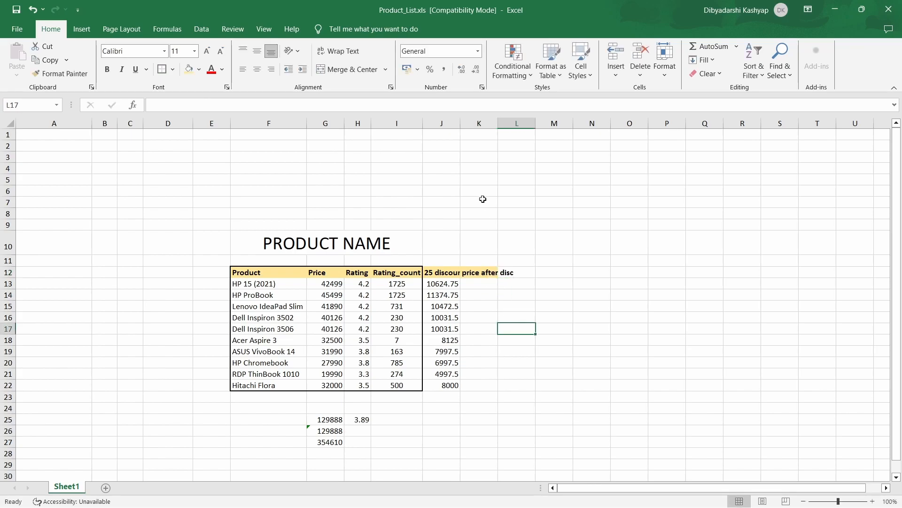
double_click(498, 123)
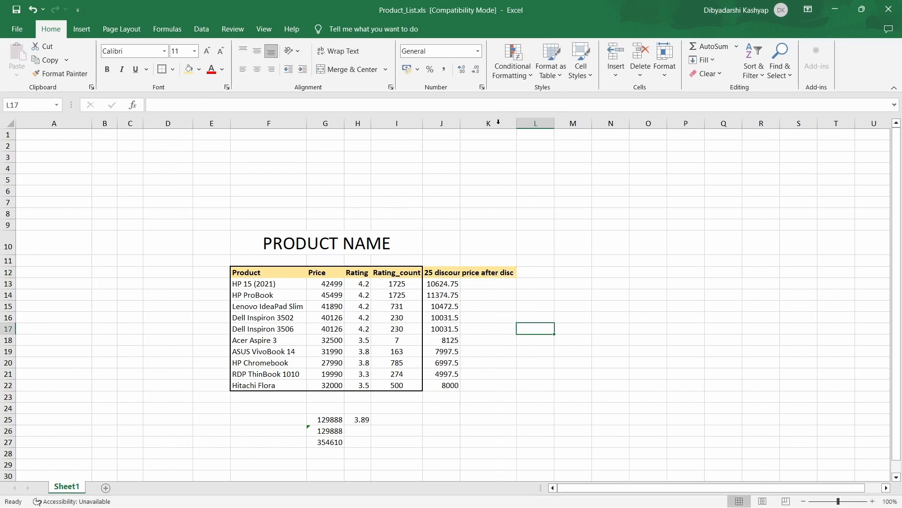
double_click(461, 123)
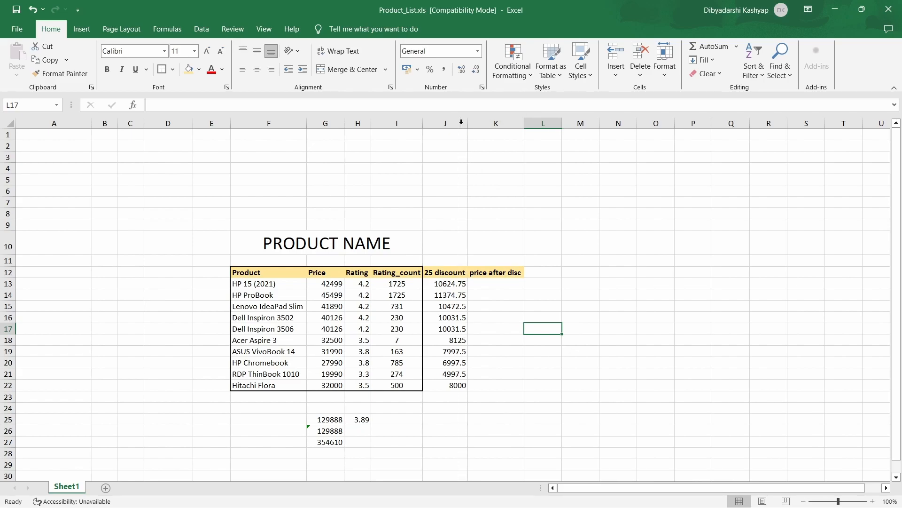
Enter the formula =G13-J13 in cell K13 to calculate the discounted price of the HP 15 (2021)
left_click(496, 281)
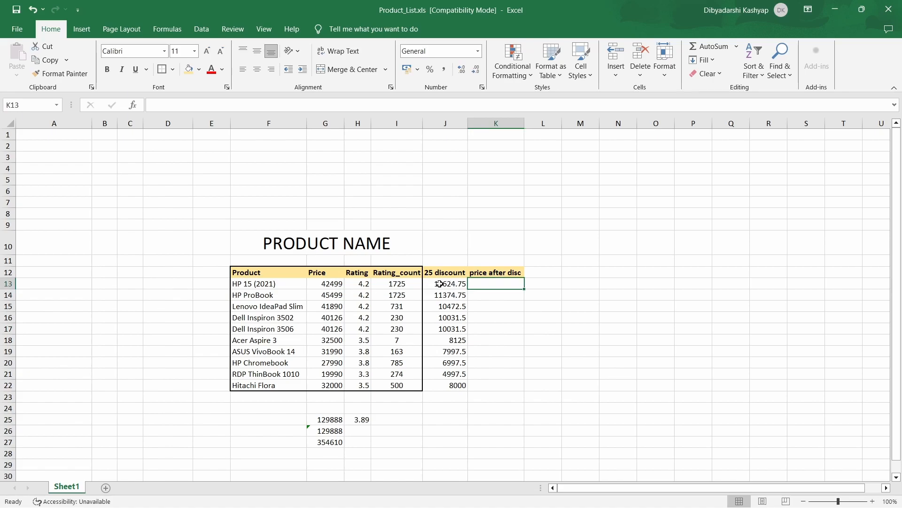
double_click(481, 284)
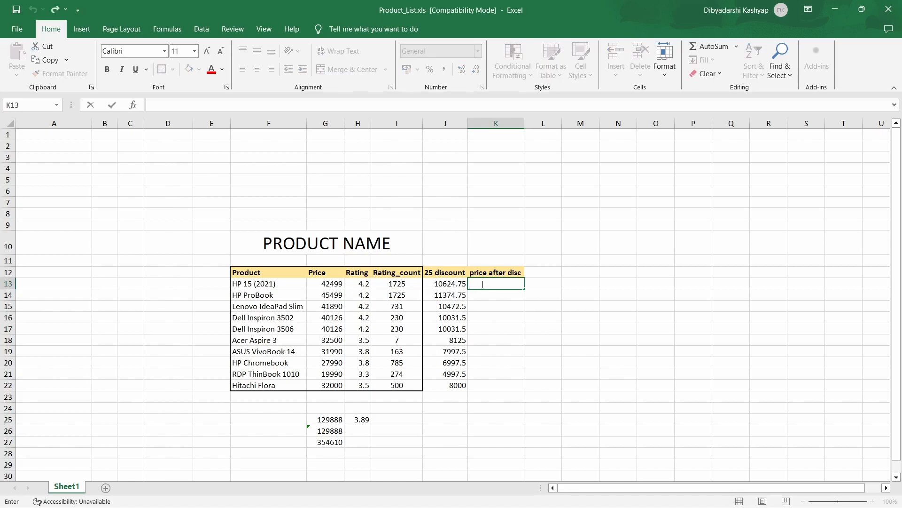
type("=")
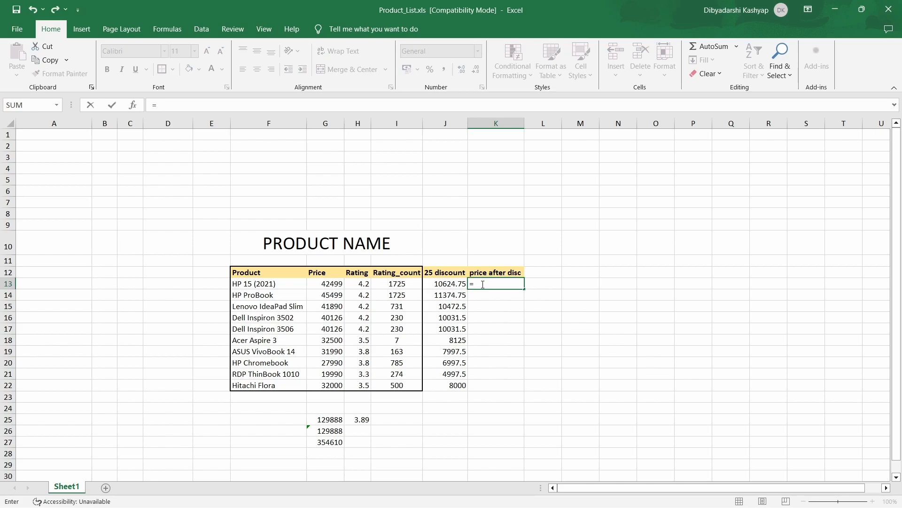
left_click(325, 285)
type("-")
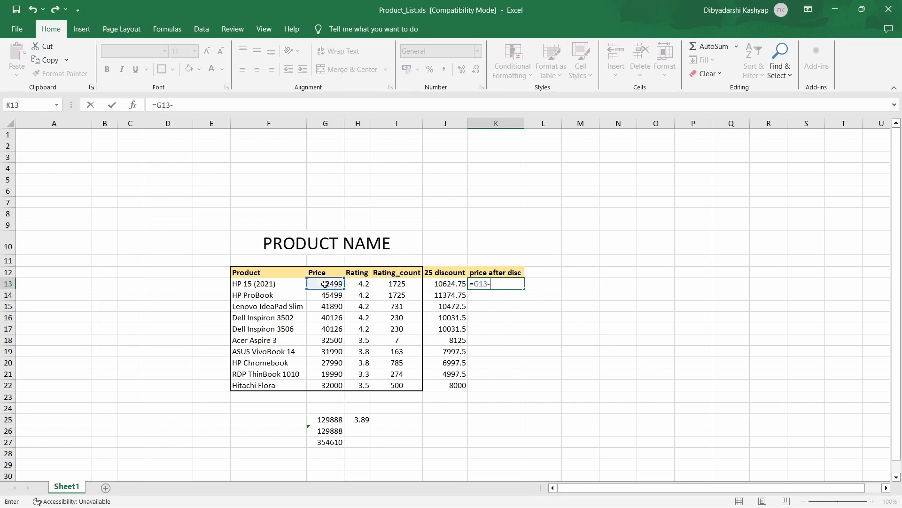
left_click(438, 285)
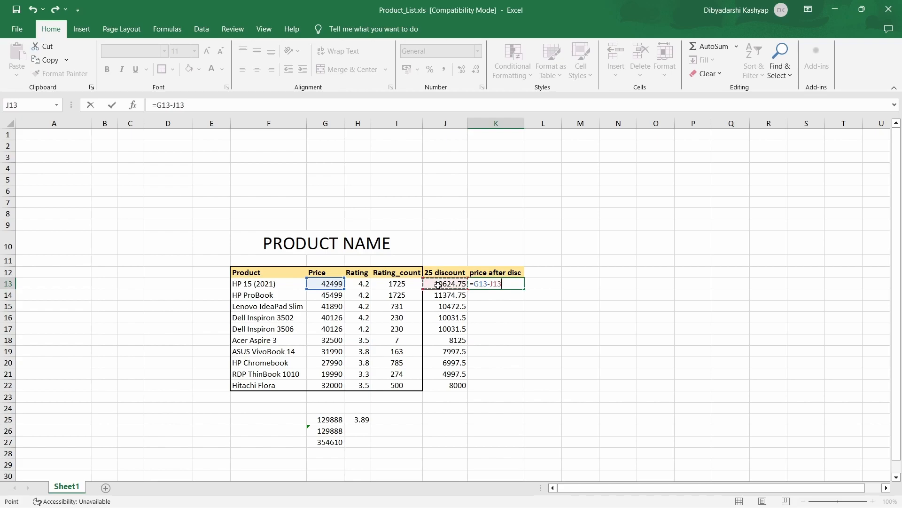
key("Return")
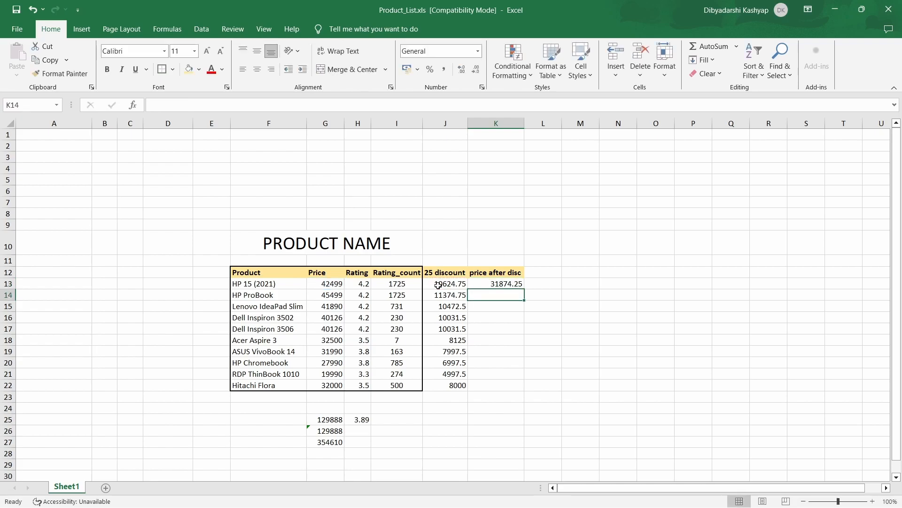
Enter the formula =G14-J14 in cell K14 for the HP ProBook and fill it down to K22
left_click(500, 284)
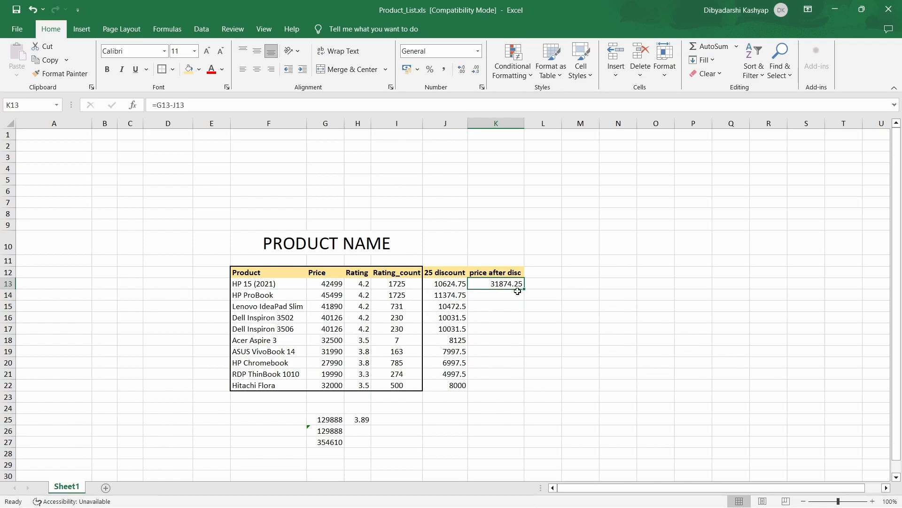
left_click(490, 297)
double_click(490, 297)
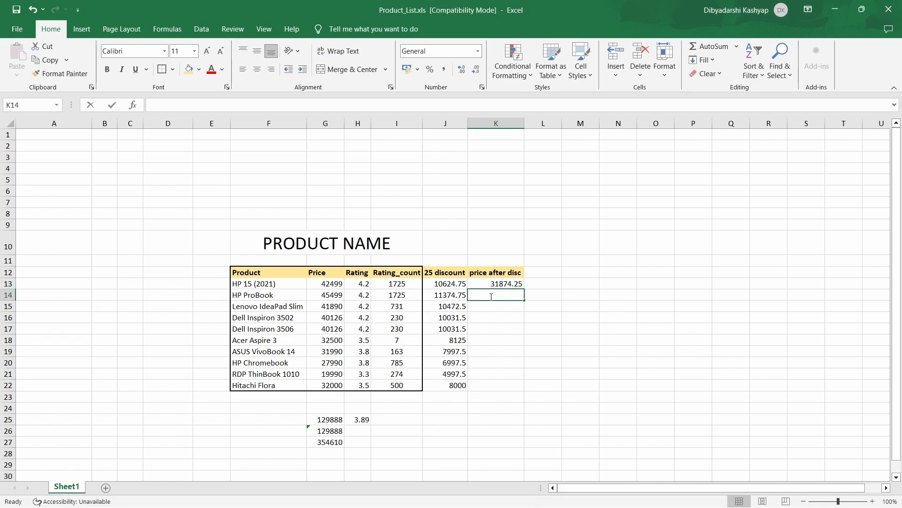
type("=")
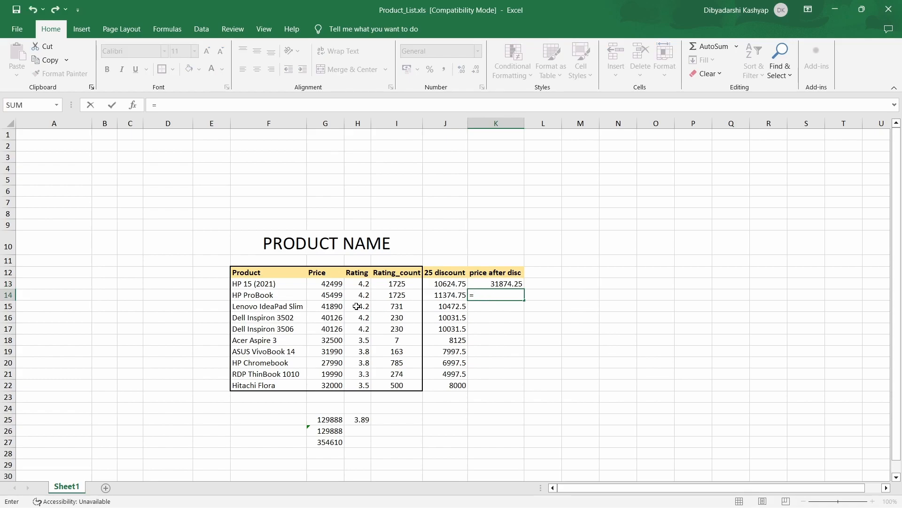
left_click(334, 296)
type("-")
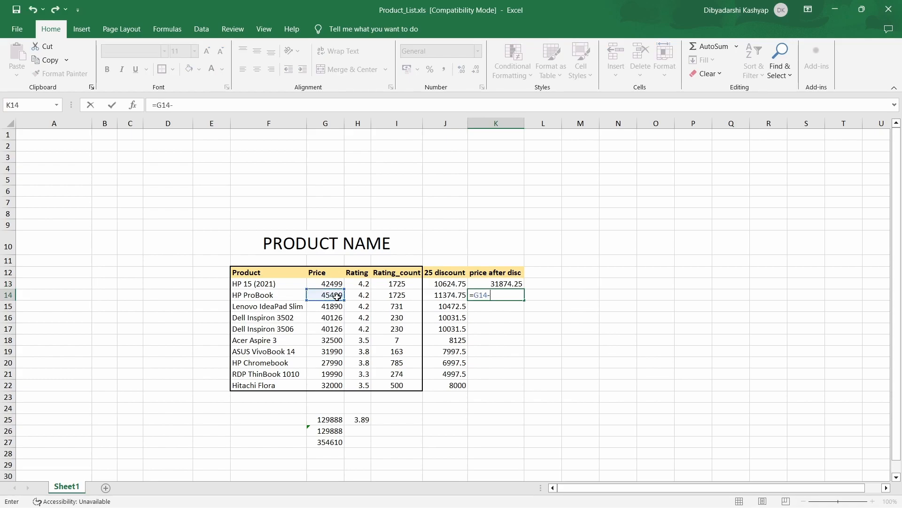
left_click(449, 297)
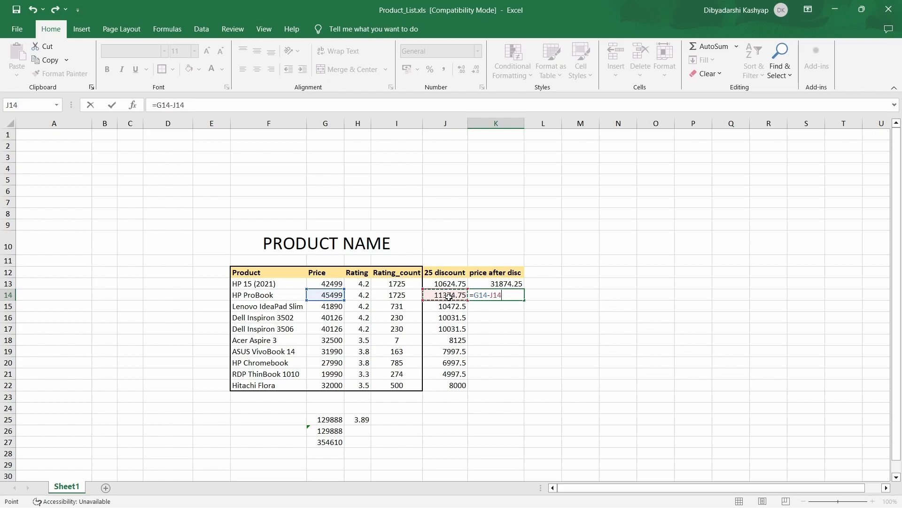
key("Return")
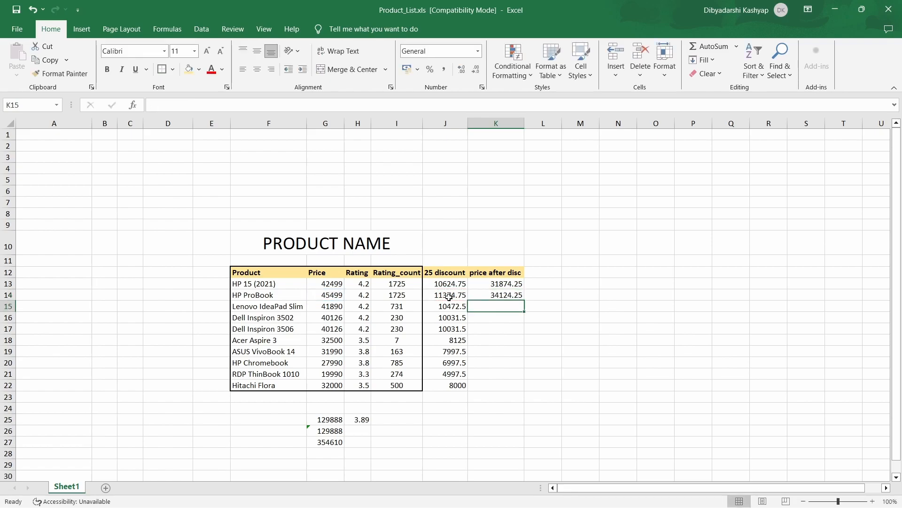
left_click(519, 298)
left_click_drag(525, 301, 522, 392)
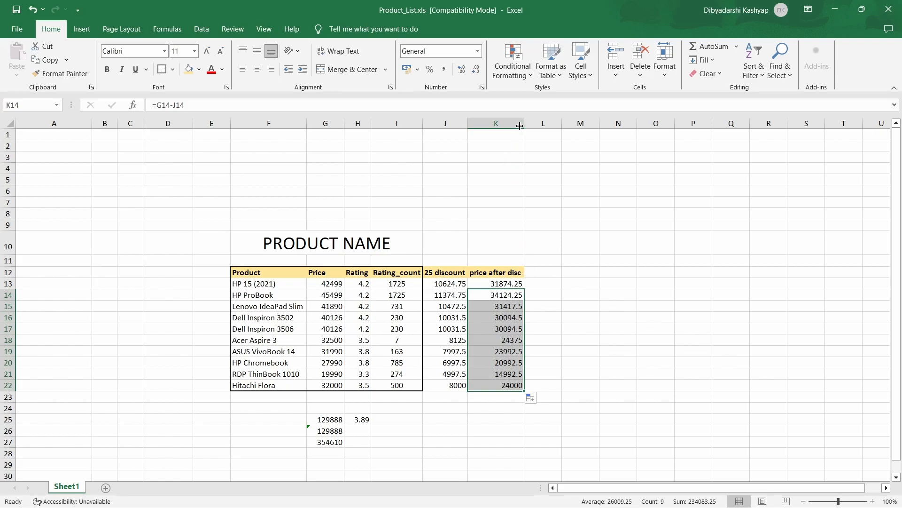
Add the column heading "20 discount" in cell L12, beside the price after disc heading
left_click(547, 272)
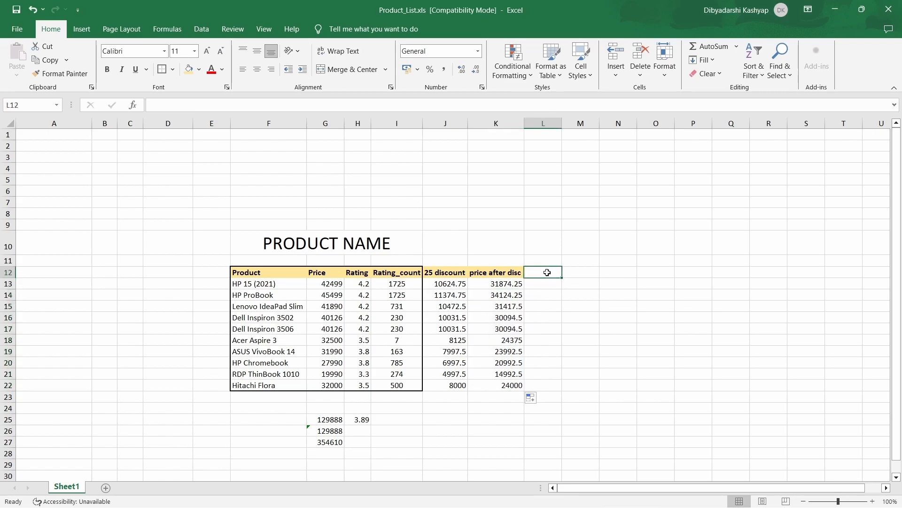
type("2")
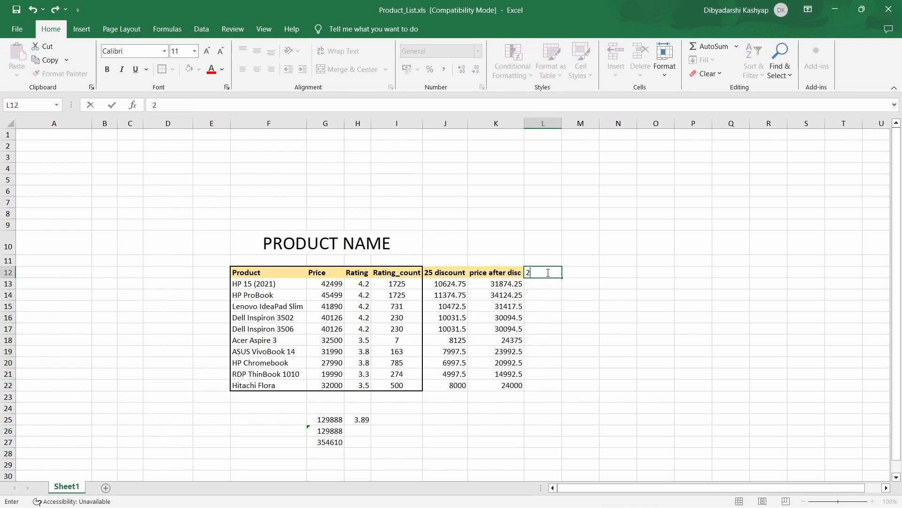
type("0 discount")
Enter the formula =0.20*G13 in cell L13 to calculate the 20 percent discount for the HP 15 (2021)
left_click(549, 281)
double_click(550, 281)
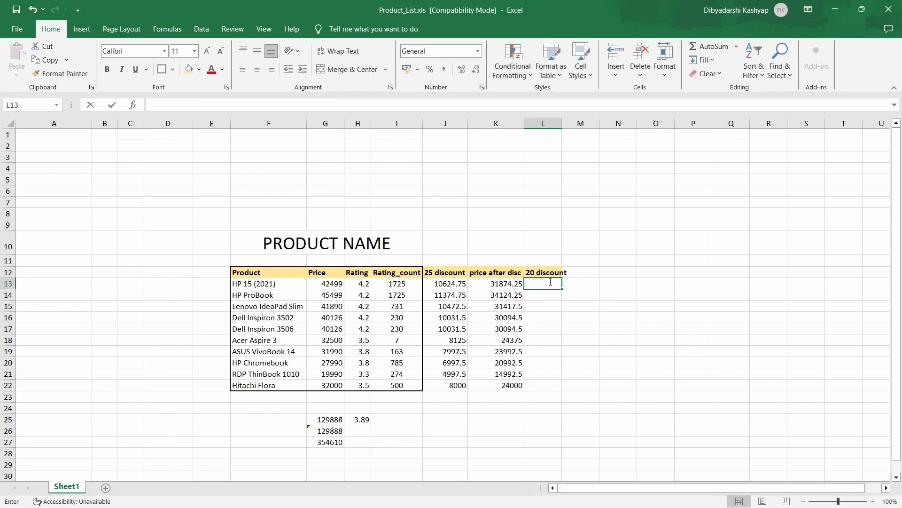
type("=")
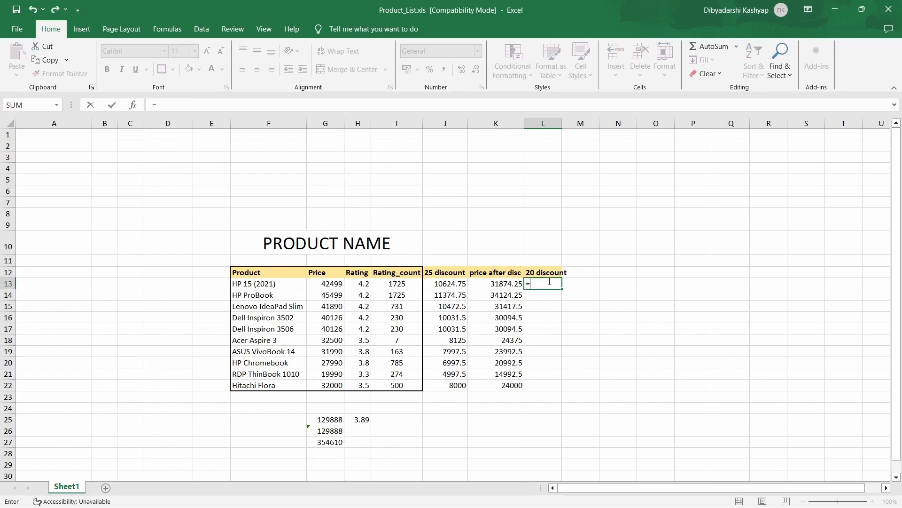
type("0.20*")
left_click(332, 285)
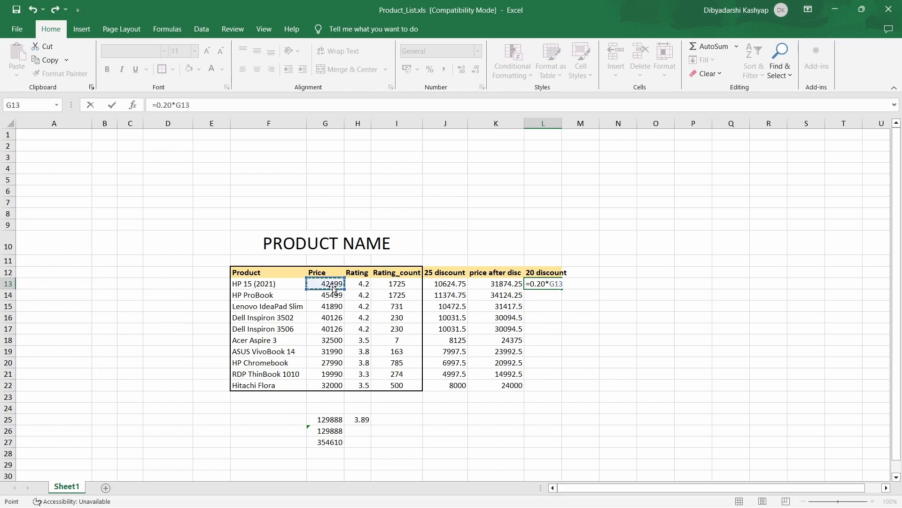
key("Return")
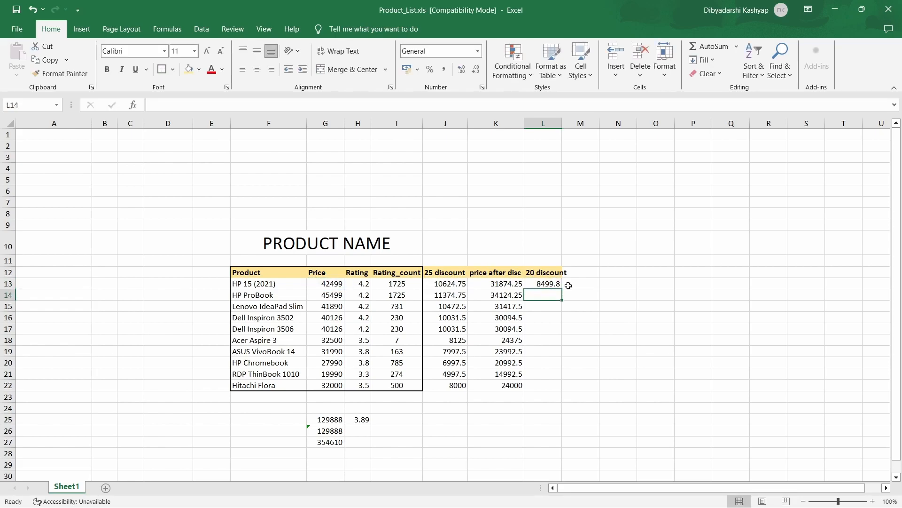
Fill the 20 percent discount formula from L13 down to L22 and autofit the width of column L
left_click(557, 284)
left_click_drag(563, 289, 566, 388)
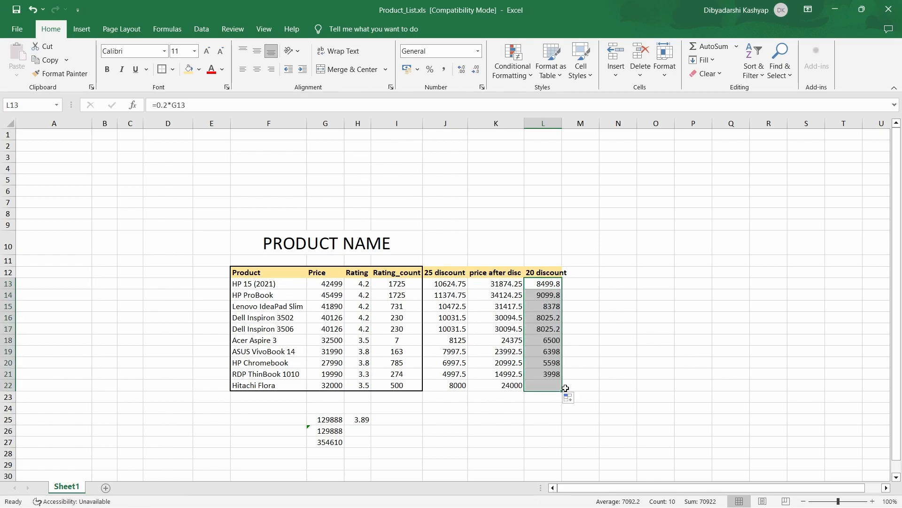
left_click(595, 349)
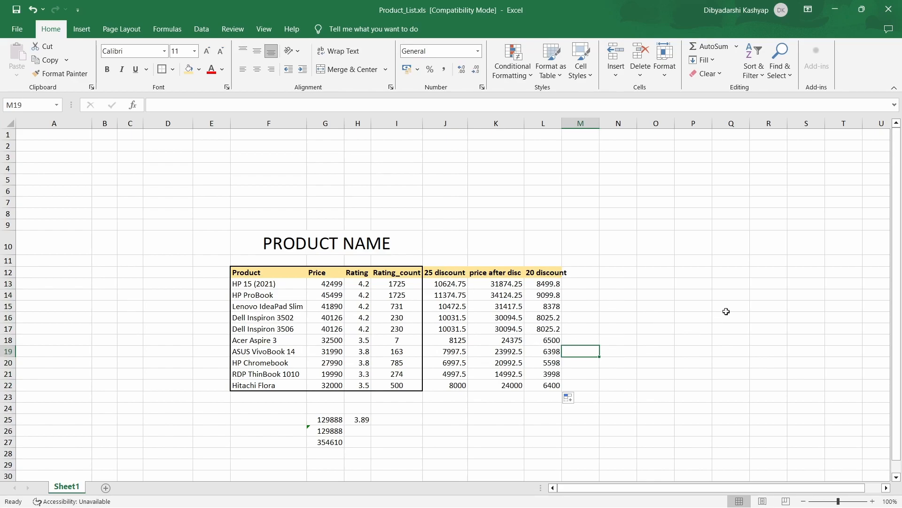
double_click(562, 123)
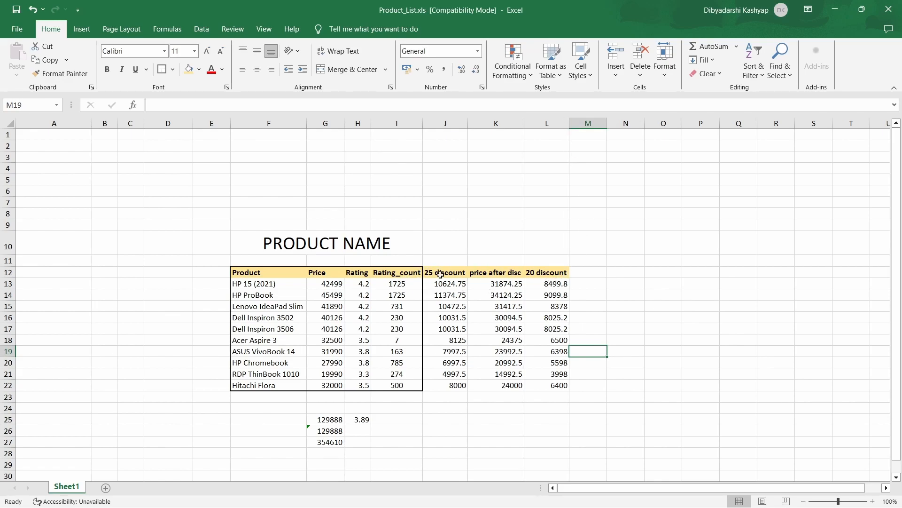
Apply All Borders to the whole product table in F12:L22
left_click_drag(257, 272, 570, 386)
left_click(569, 385)
left_click_drag(262, 271, 568, 386)
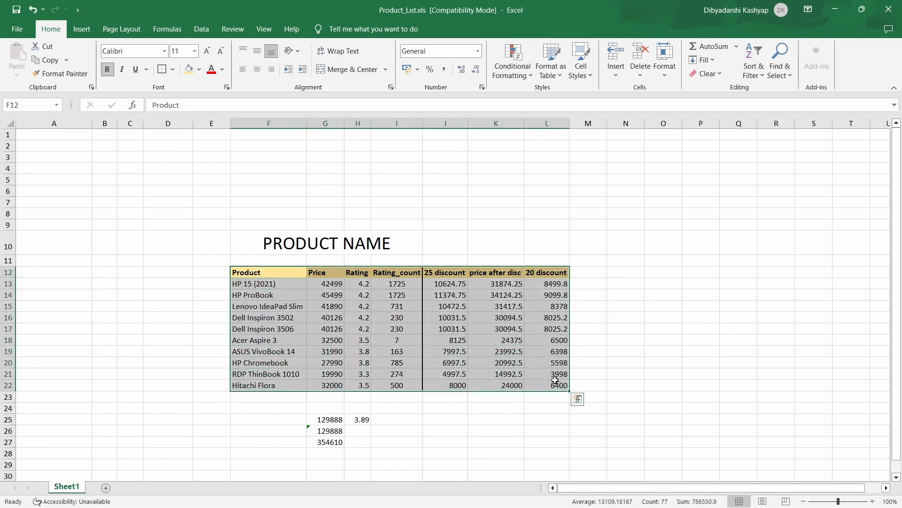
left_click(173, 70)
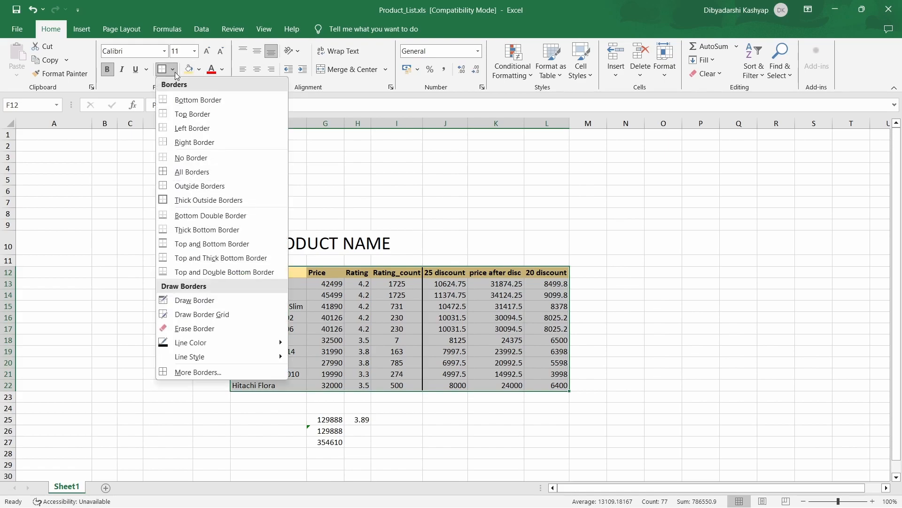
left_click(183, 172)
left_click(640, 295)
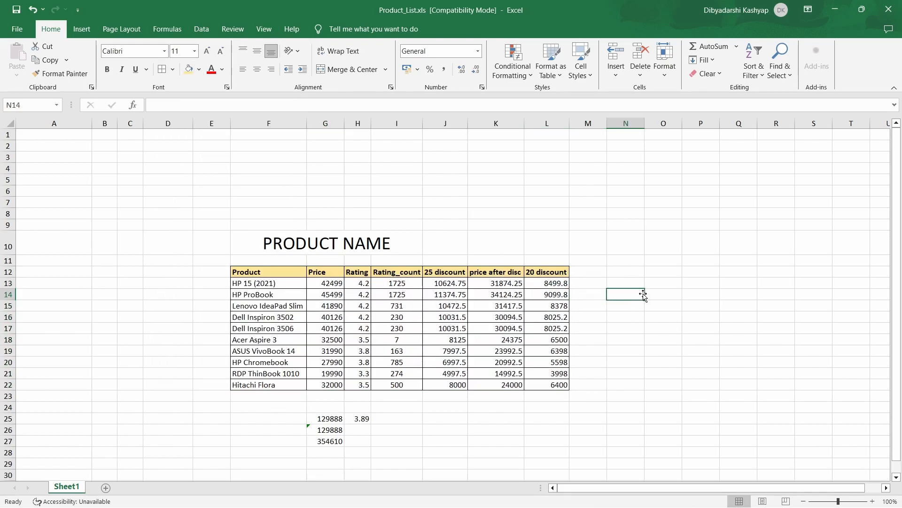
Unmerge the PRODUCT NAME title and merge and center it again across F10:L10 to span the widened table
left_click(415, 235)
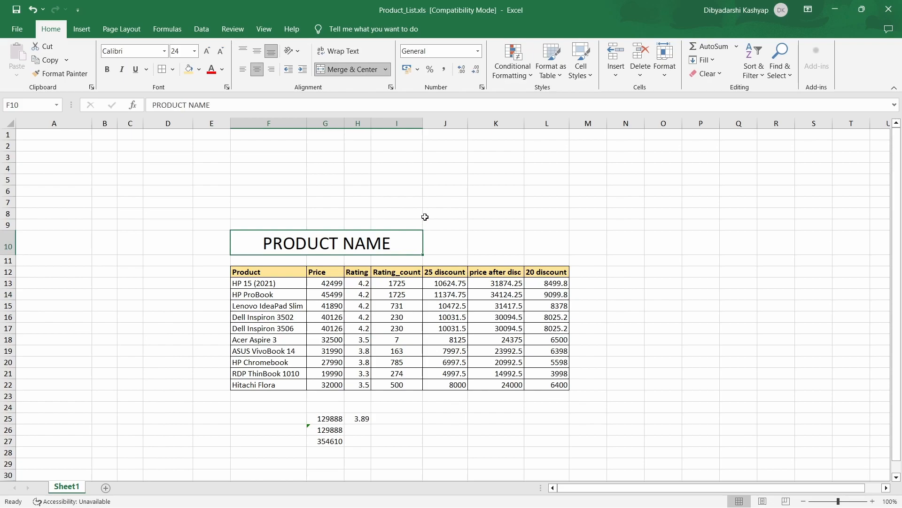
left_click_drag(409, 245, 547, 247)
left_click(352, 71)
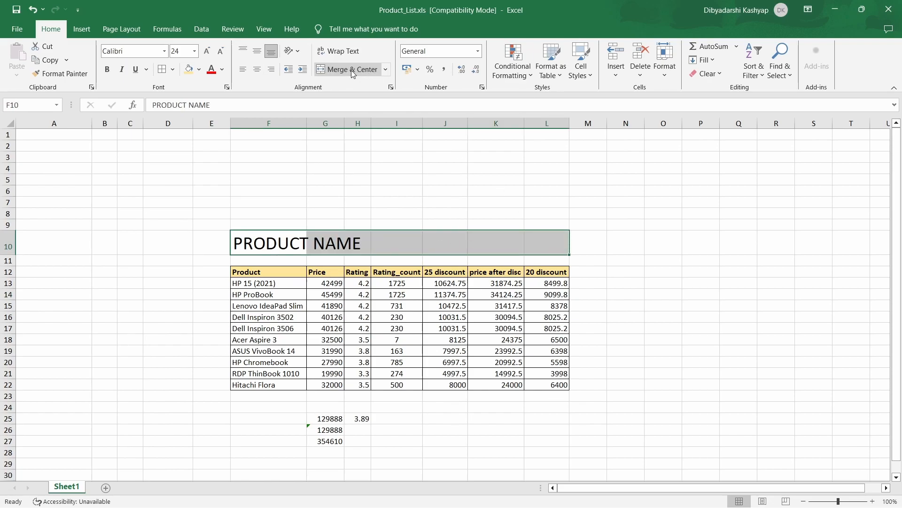
left_click(352, 70)
left_click(651, 248)
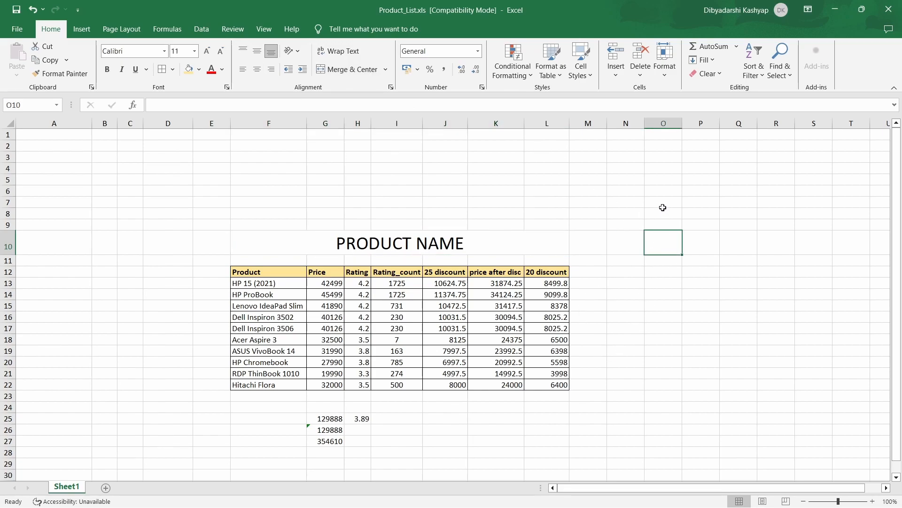
Clear the totals and the average calculated below the product table in G25:H27
left_click_drag(322, 417, 356, 438)
key("BackSpace")
key("Tab")
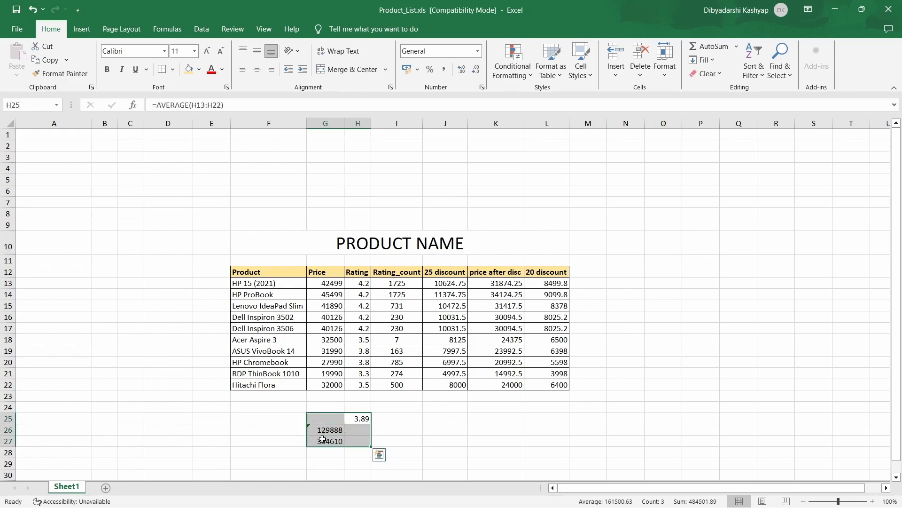
key("Delete")
left_click(409, 437)
left_click(442, 444)
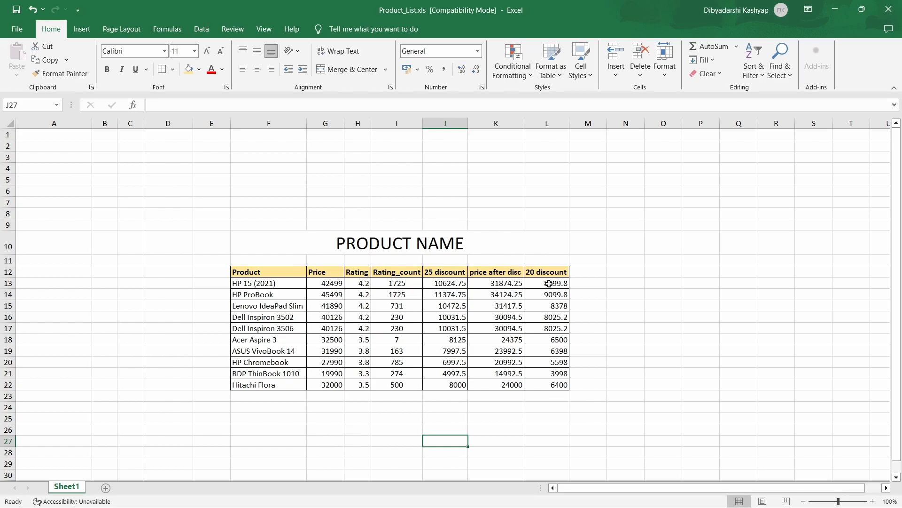
Display the 20 discount values in L13:L22 without decimals and the price after disc values in K13:K22 with one decimal place
left_click_drag(550, 282, 557, 383)
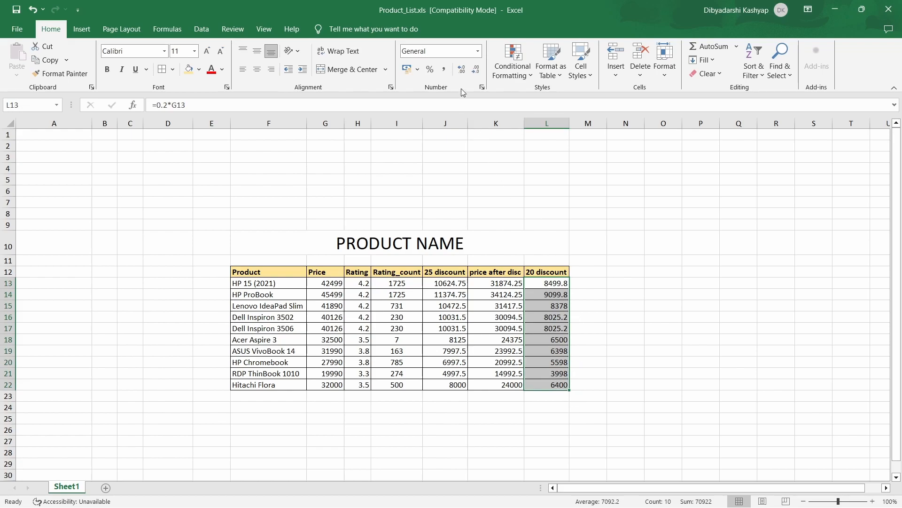
left_click(476, 70)
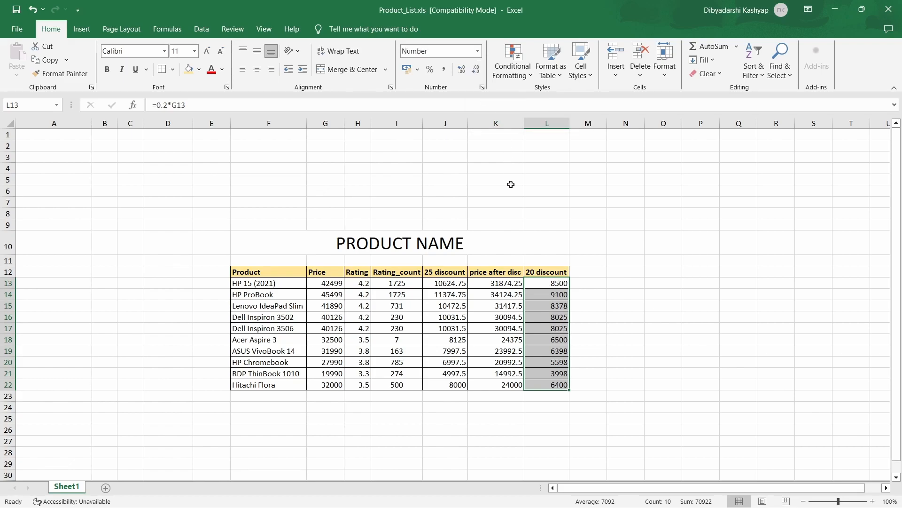
left_click_drag(506, 284, 502, 386)
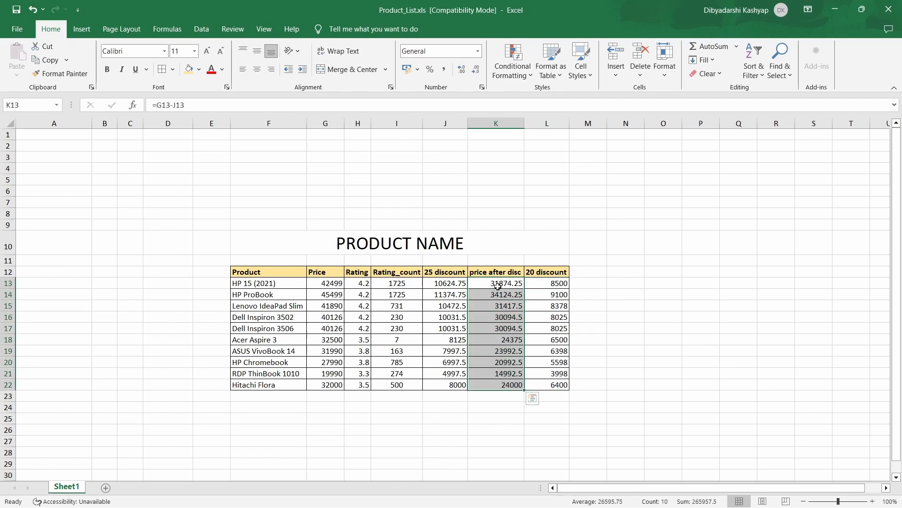
left_click(477, 71)
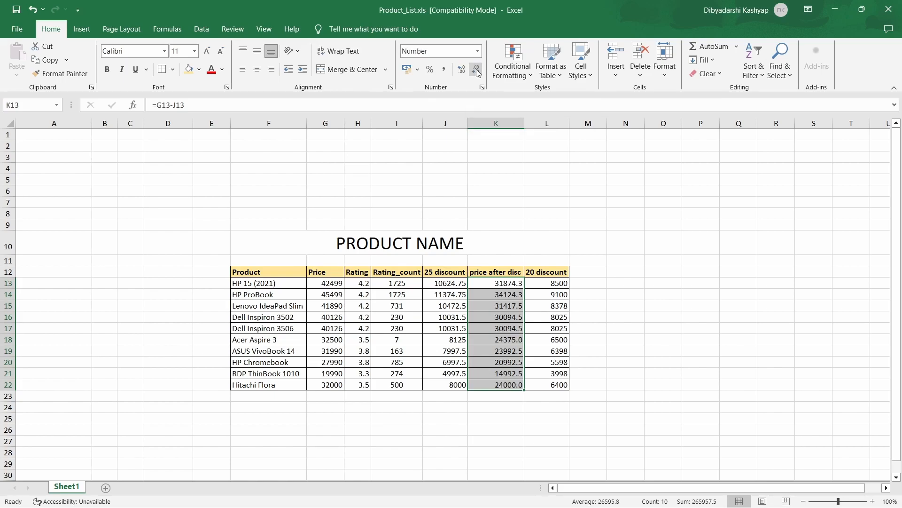
left_click(477, 71)
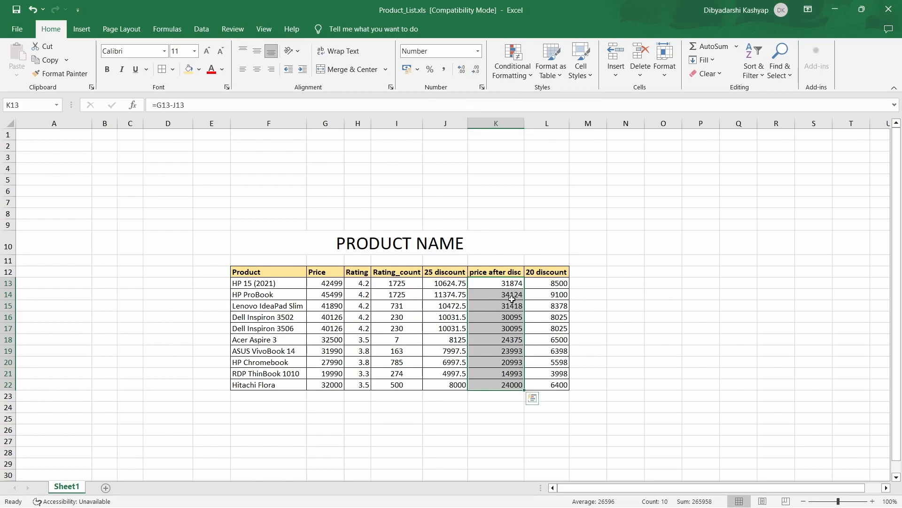
key("ctrl+z")
left_click(607, 313)
Apply the Number format with two decimal places to the Rating_count values in I13:I22
left_click(410, 285)
left_click(411, 294)
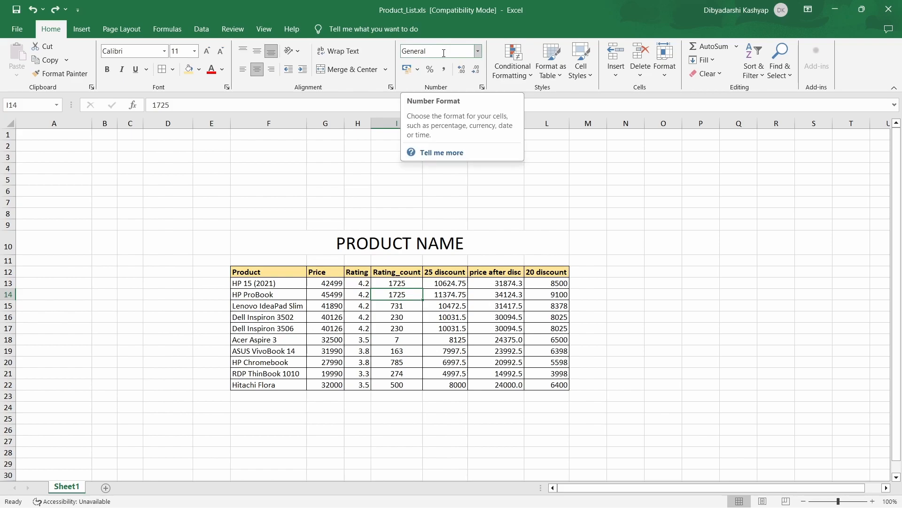
left_click_drag(408, 284, 410, 384)
left_click(478, 51)
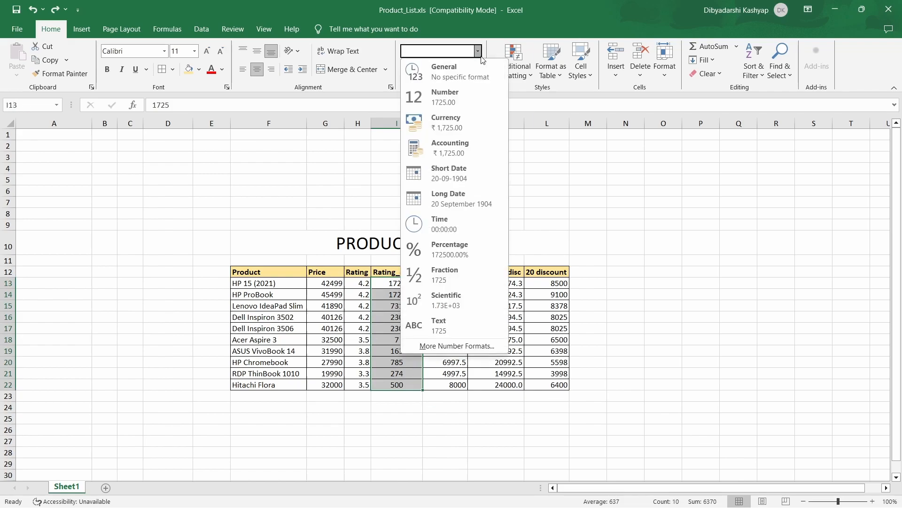
left_click(466, 98)
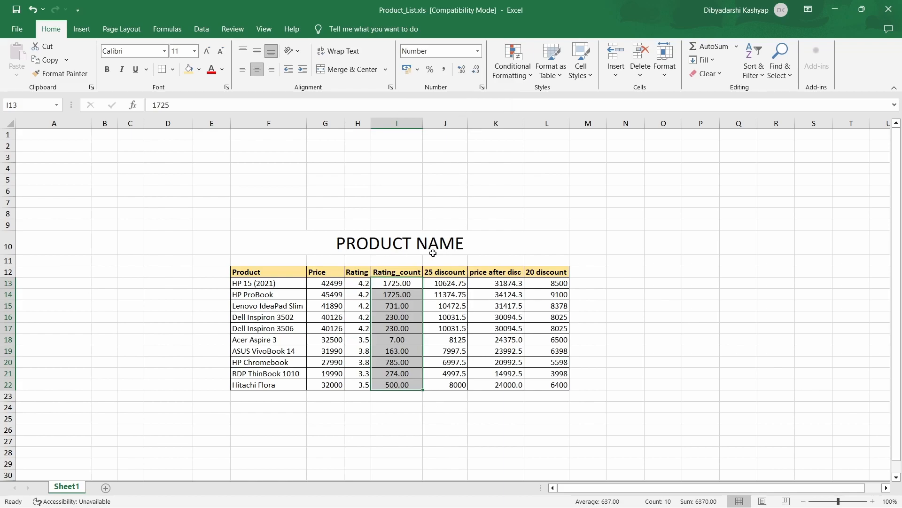
left_click(623, 385)
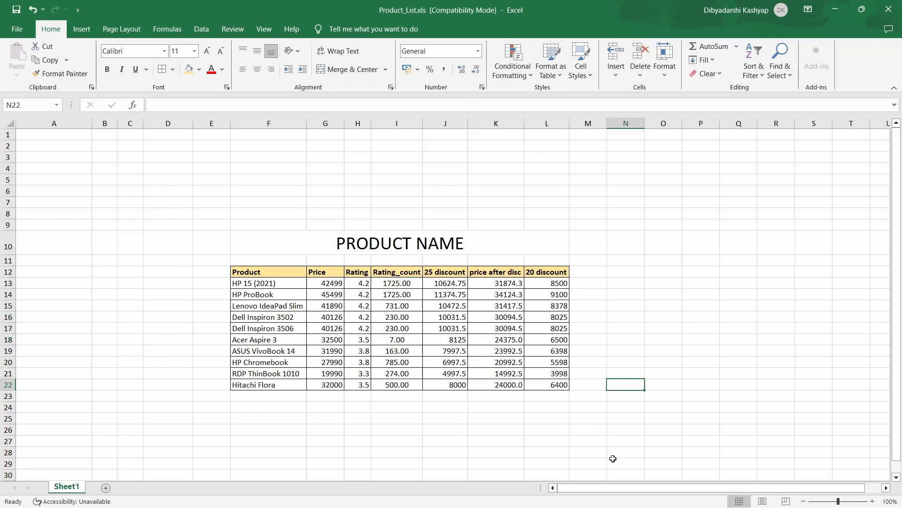